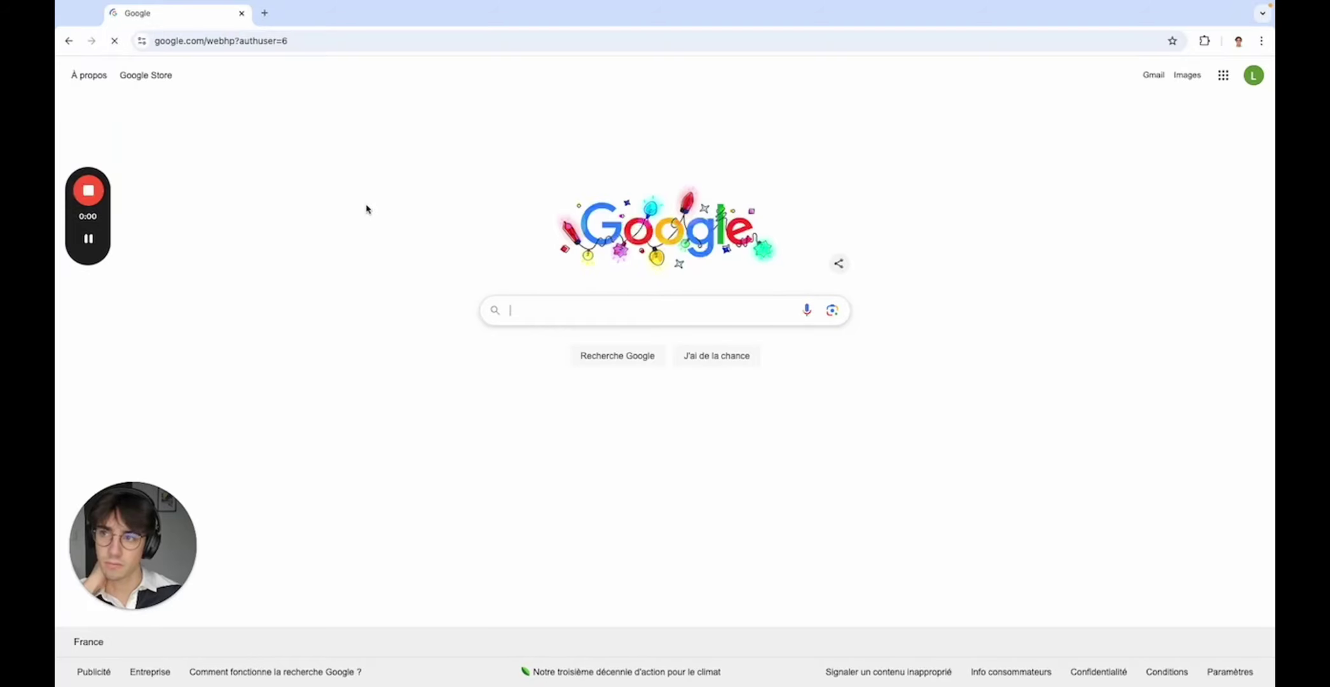
- Search Google for 'google my business'
{"action": "left_click", "coordinate": [587, 316]}
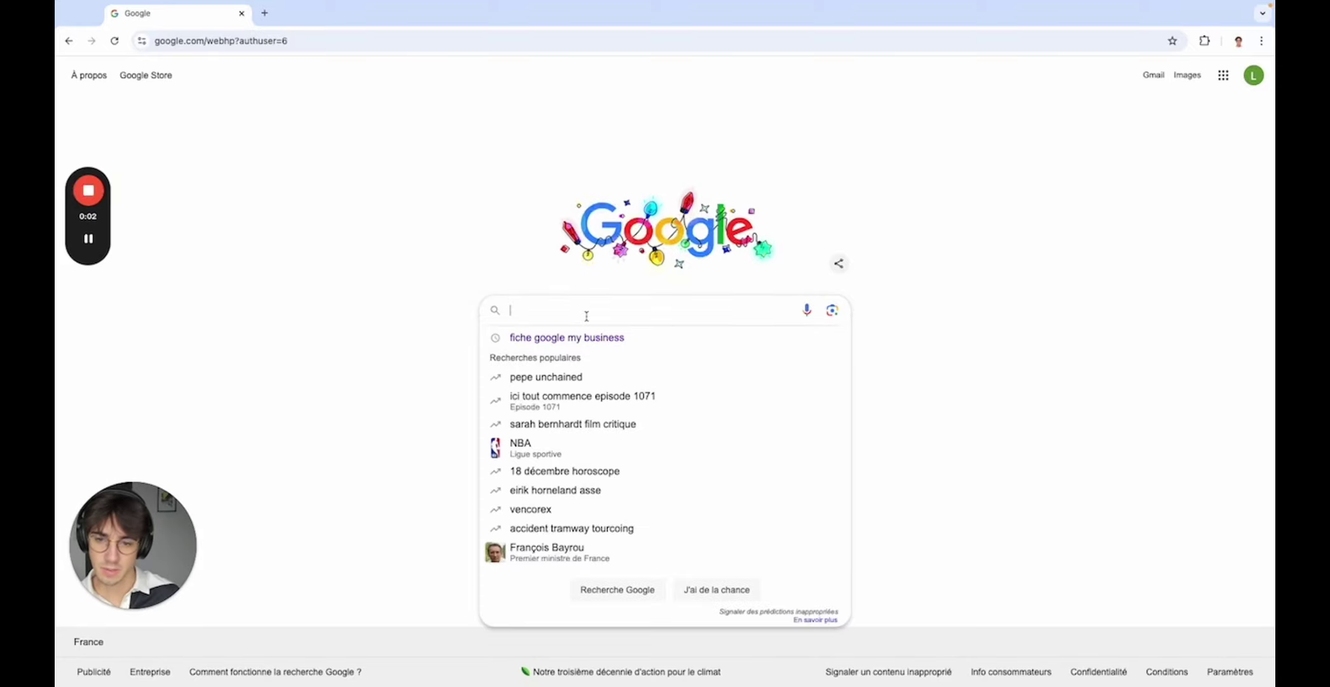
{"action": "type", "text": "google my"}
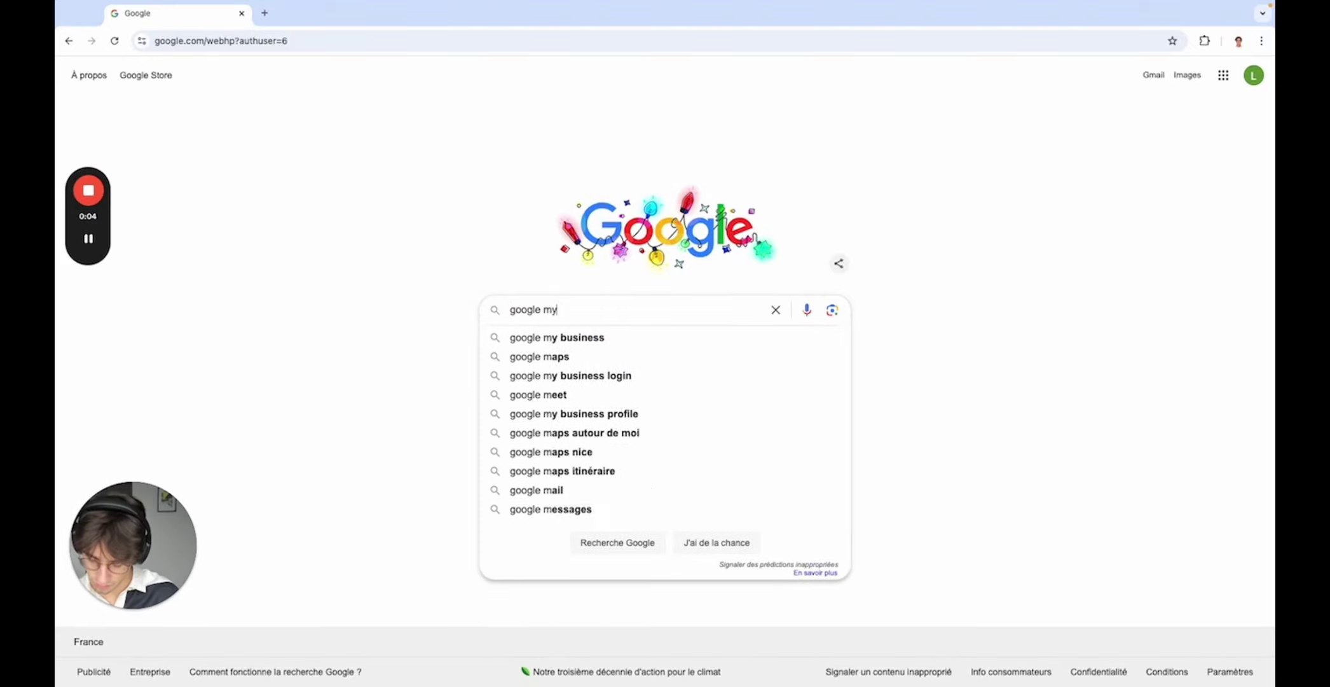
{"action": "type", "text": " business"}
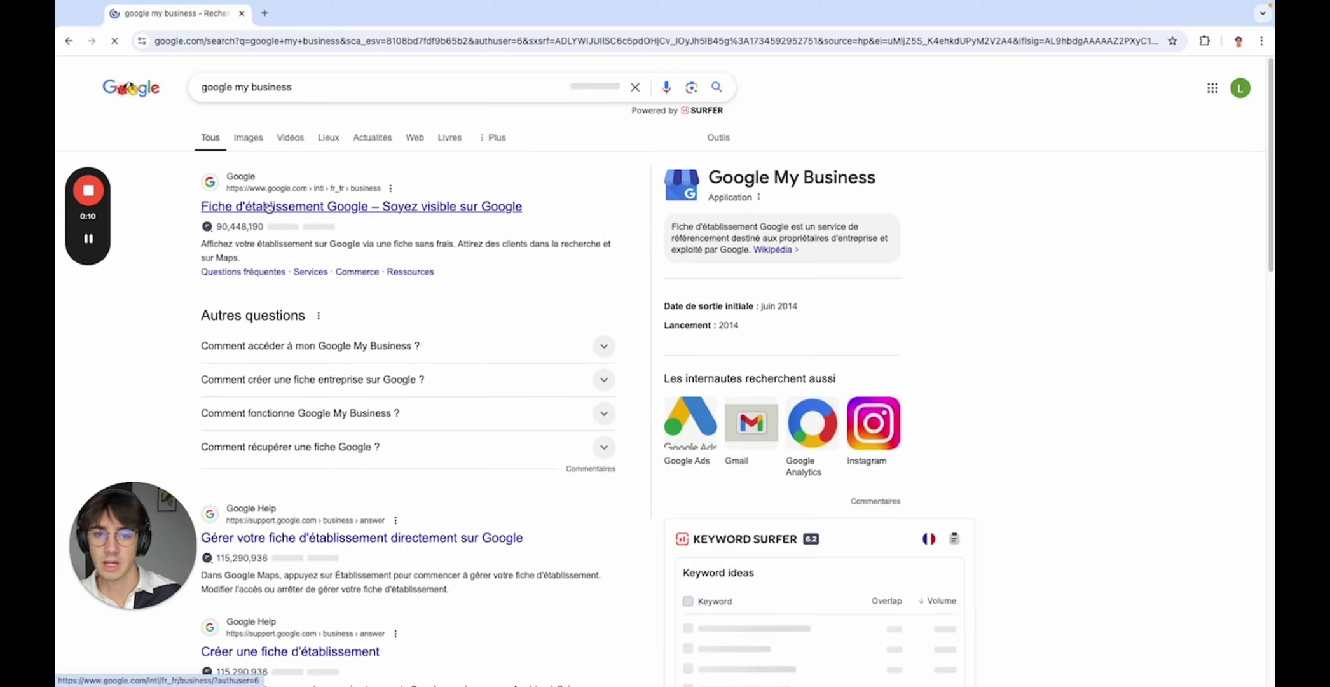
- Open the 'Fiche d'établissement Google' result and choose 'Gérer' to start a new business profile
{"action": "left_click", "coordinate": [276, 210]}
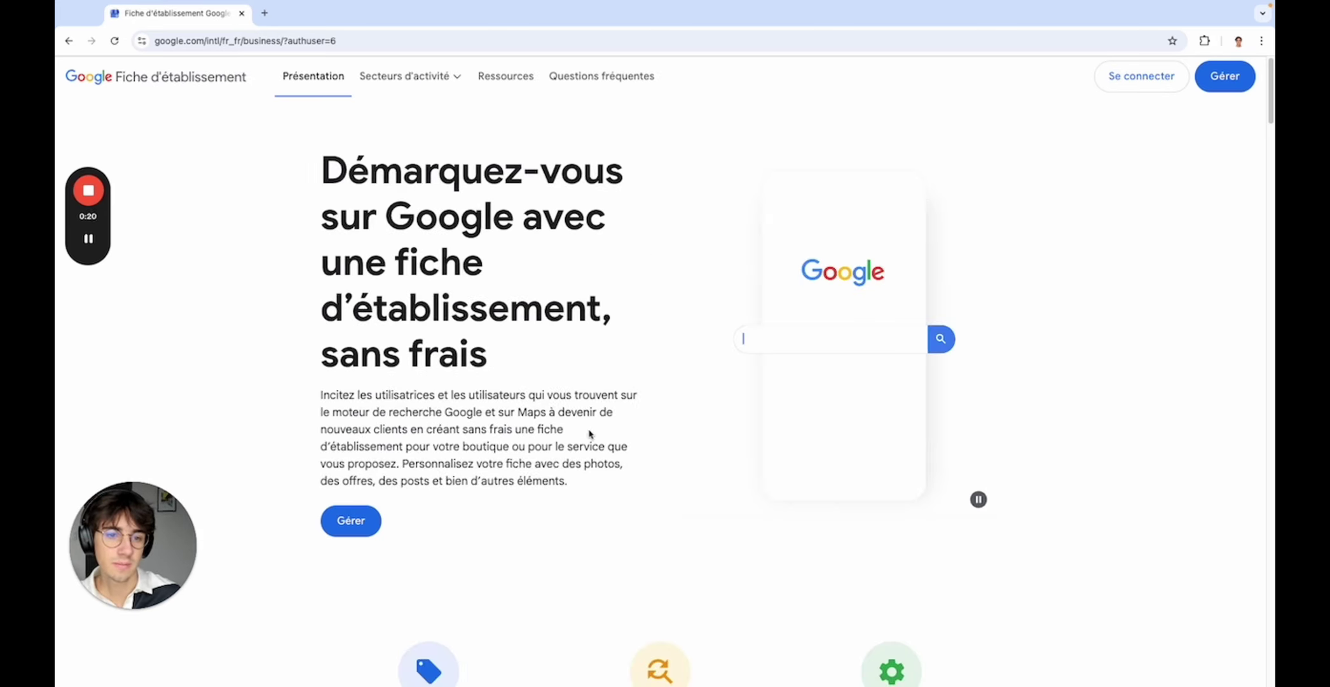
{"action": "left_click", "coordinate": [1142, 76]}
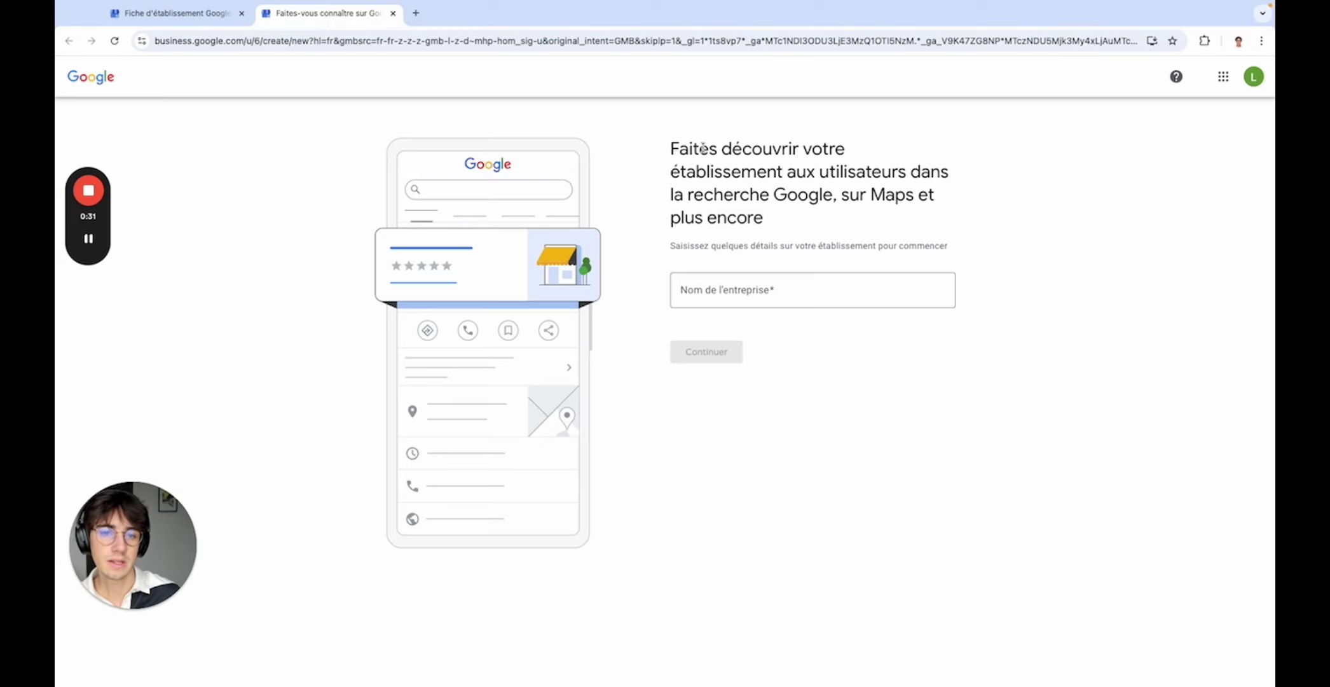
- Enter 'Linxeal' as the business name, then open a new browser tab
{"action": "left_click", "coordinate": [826, 293]}
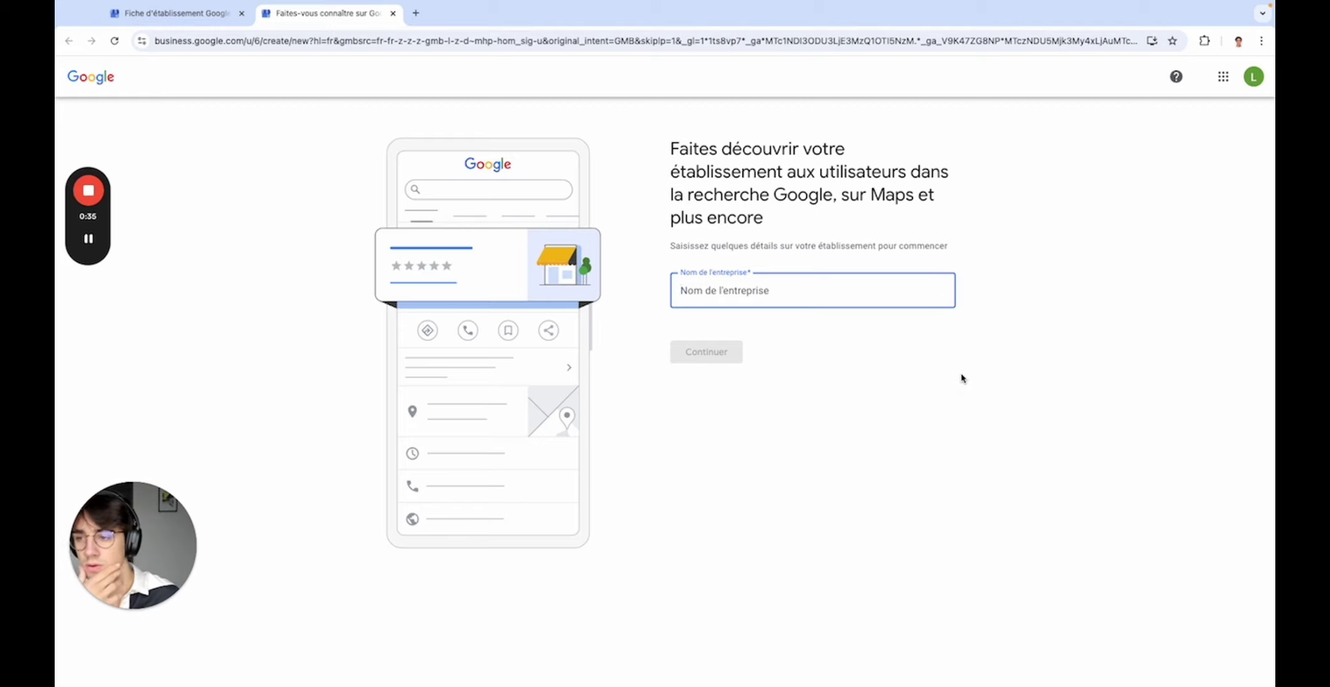
{"action": "type", "text": "Linxeal"}
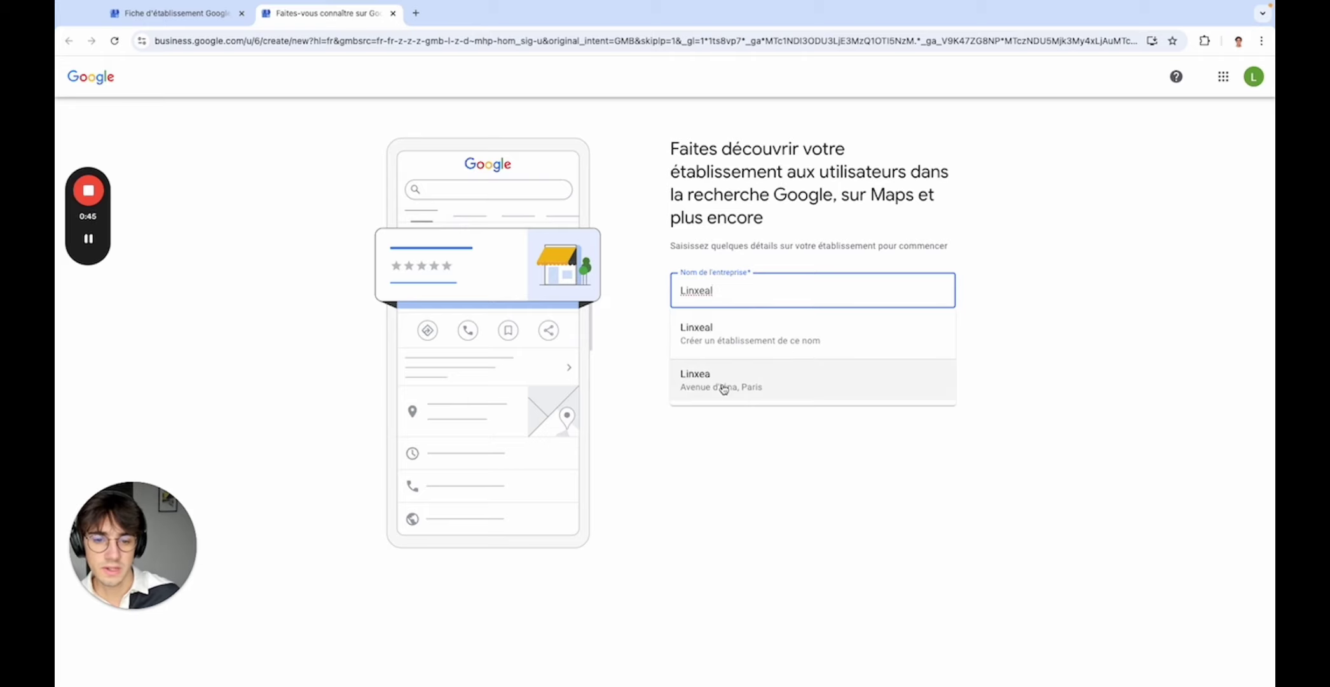
{"action": "left_click", "coordinate": [650, 345]}
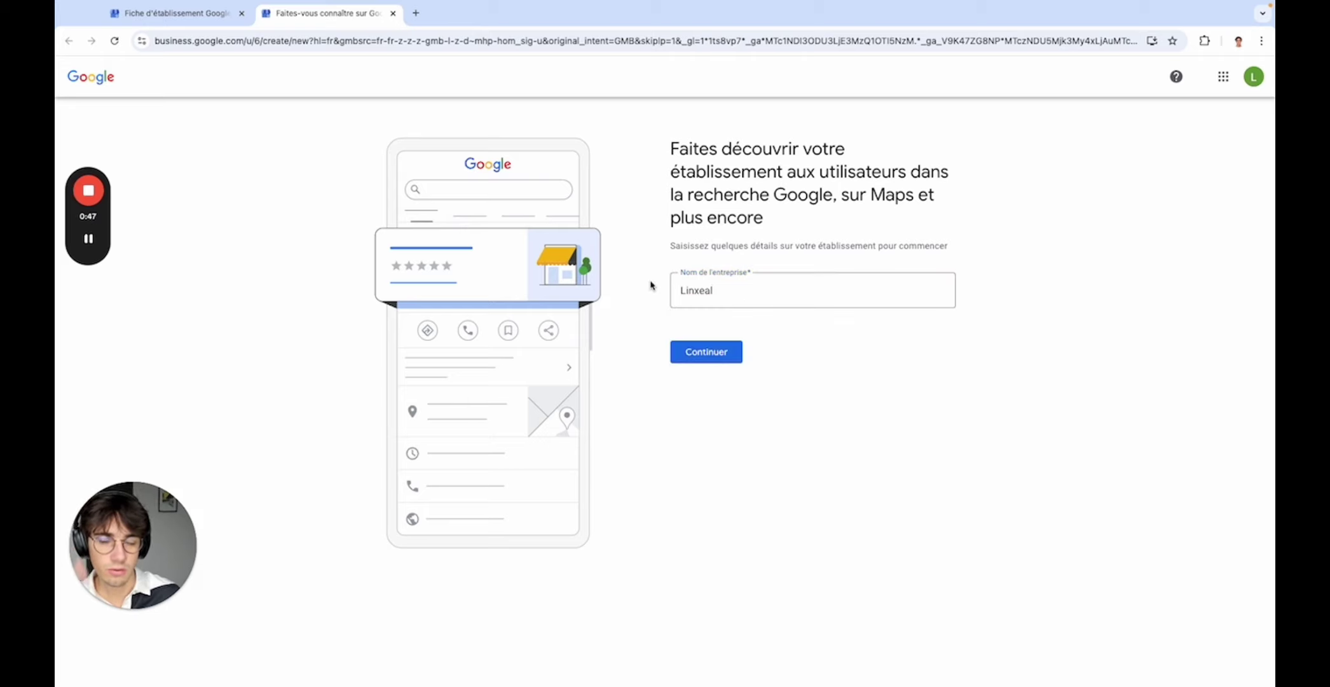
{"action": "left_click", "coordinate": [416, 13]}
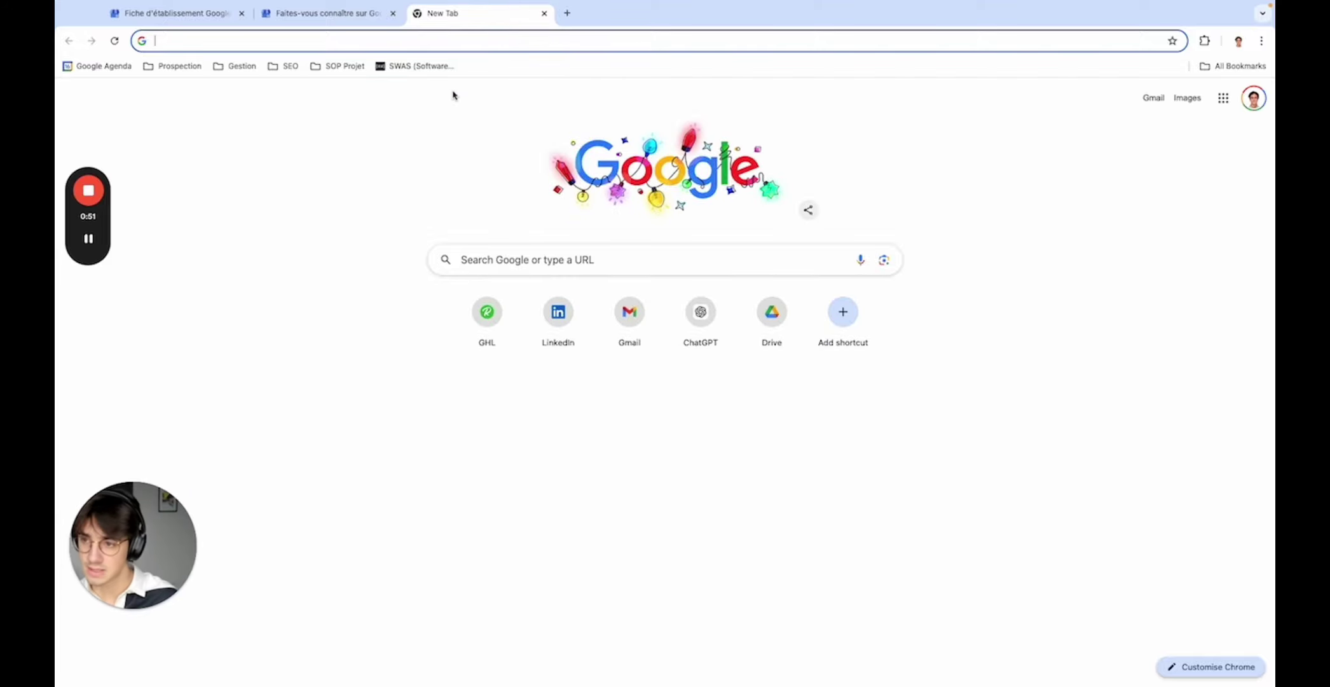
- Search for 'la table des baous' and look over its business panel
{"action": "type", "text": "la table des"}
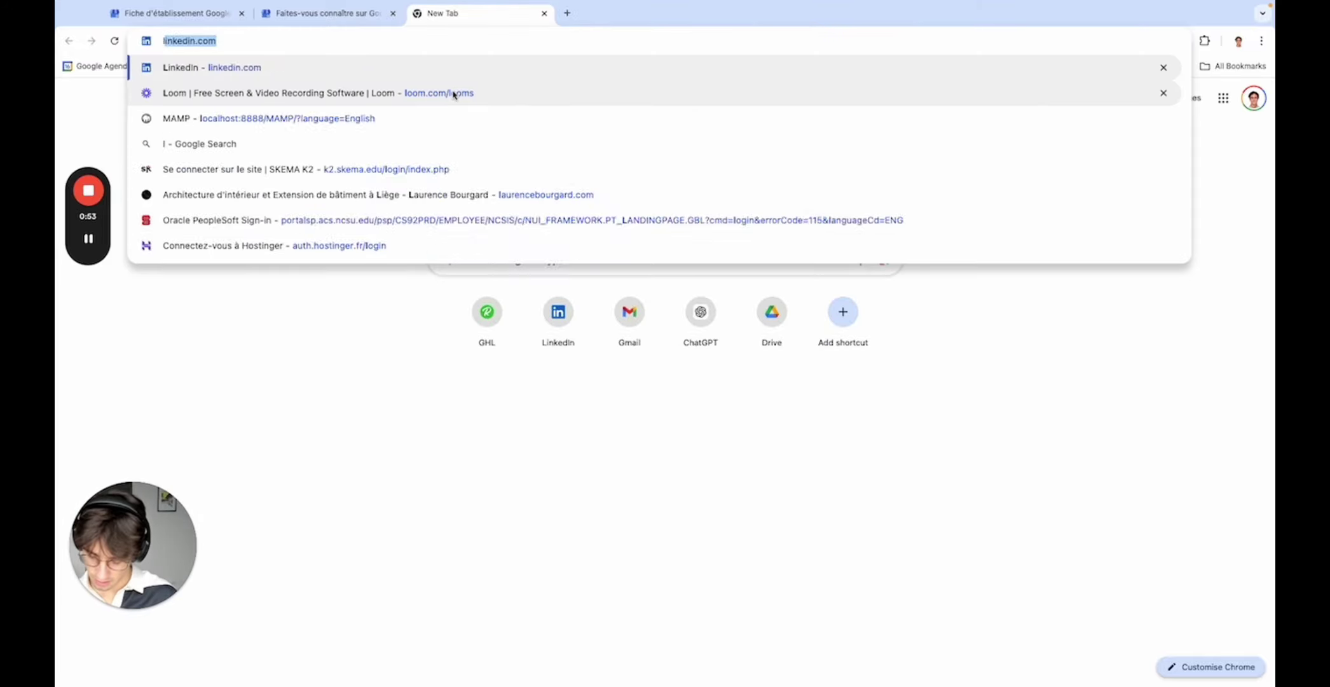
{"action": "type", "text": " baous"}
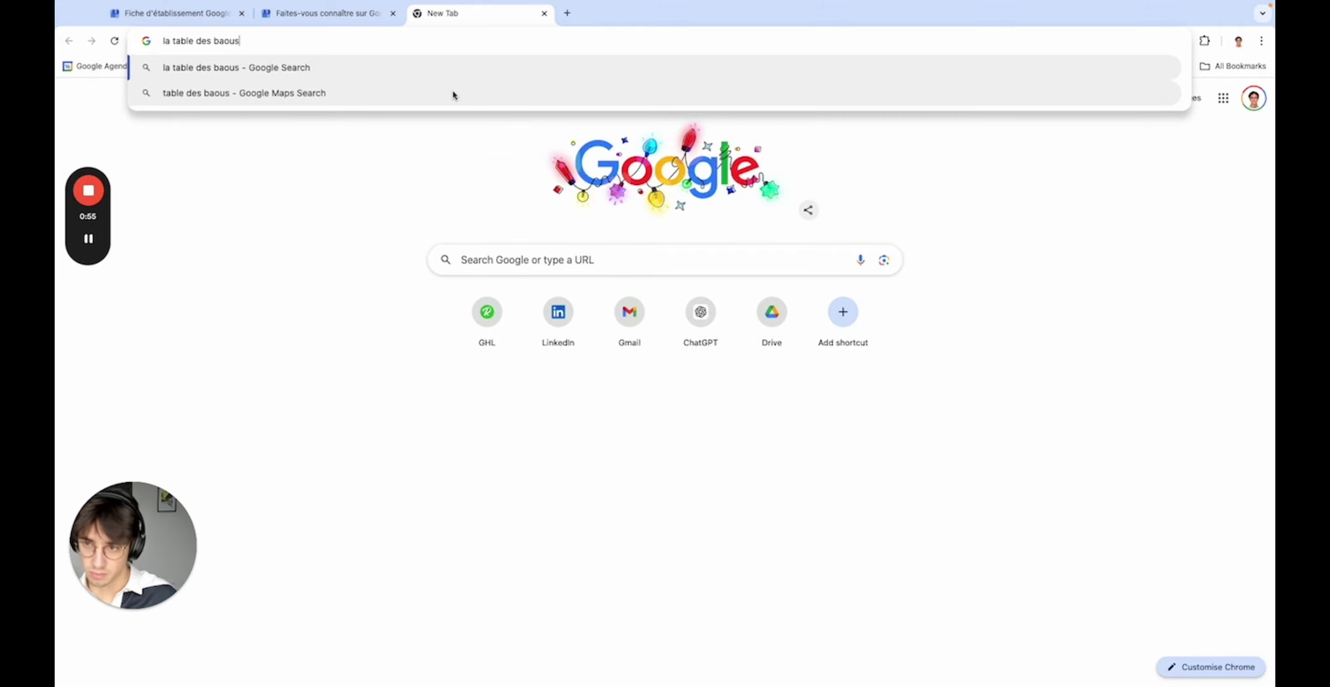
{"action": "key", "text": "Return"}
{"action": "scroll", "coordinate": [720, 445], "scroll_direction": "down", "scroll_amount": 2}
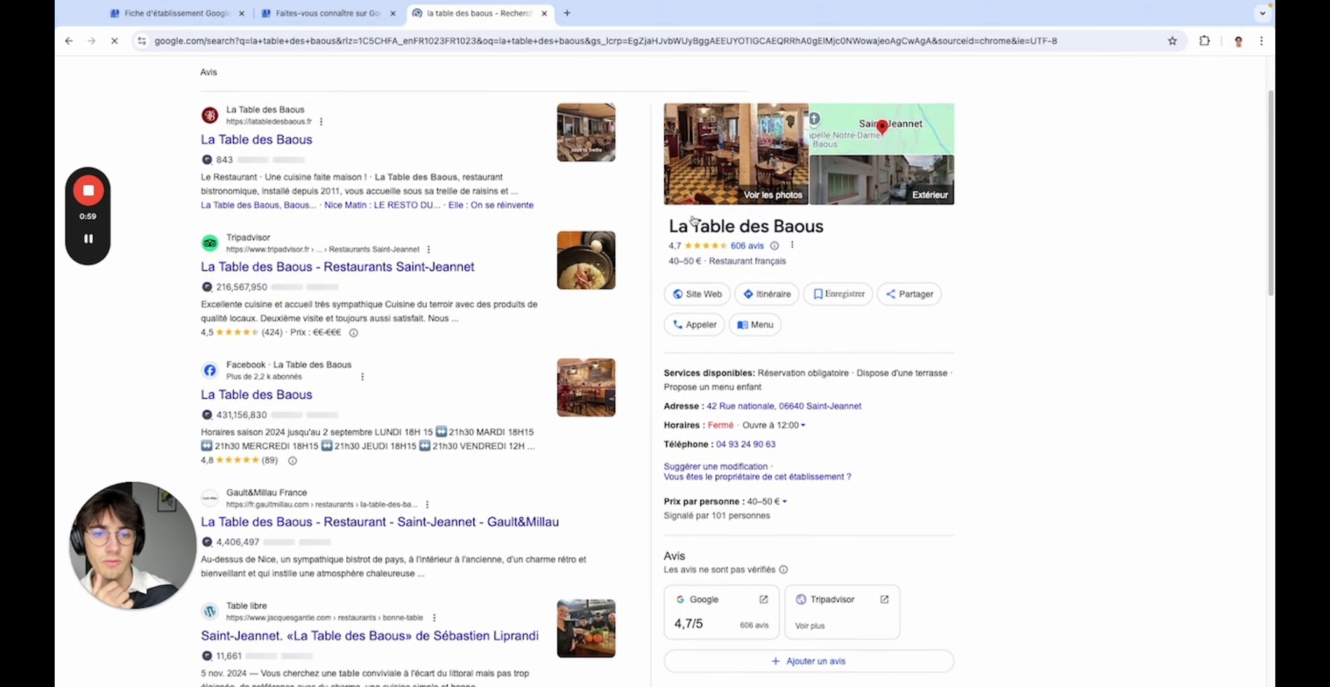
{"action": "scroll", "coordinate": [700, 267], "scroll_direction": "up", "scroll_amount": 2}
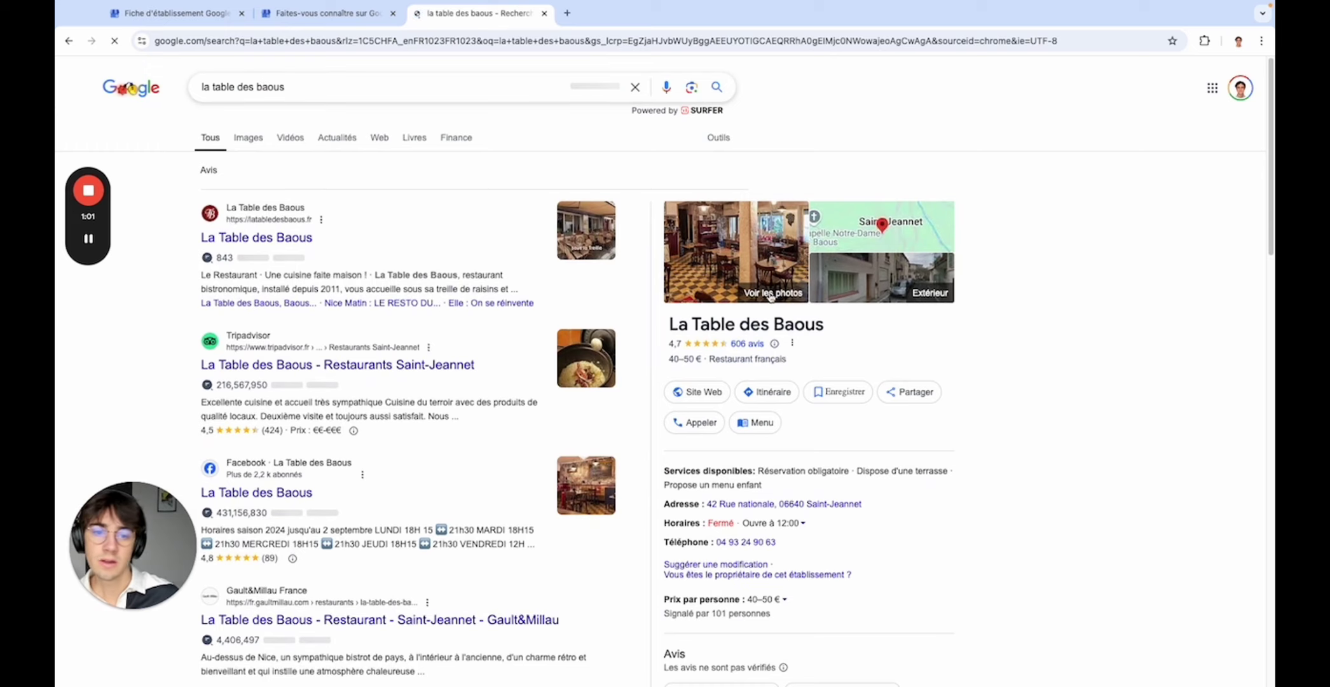
- Compare the Linxeal form with the La Table des Baous listing as a reference
{"action": "left_click", "coordinate": [314, 12]}
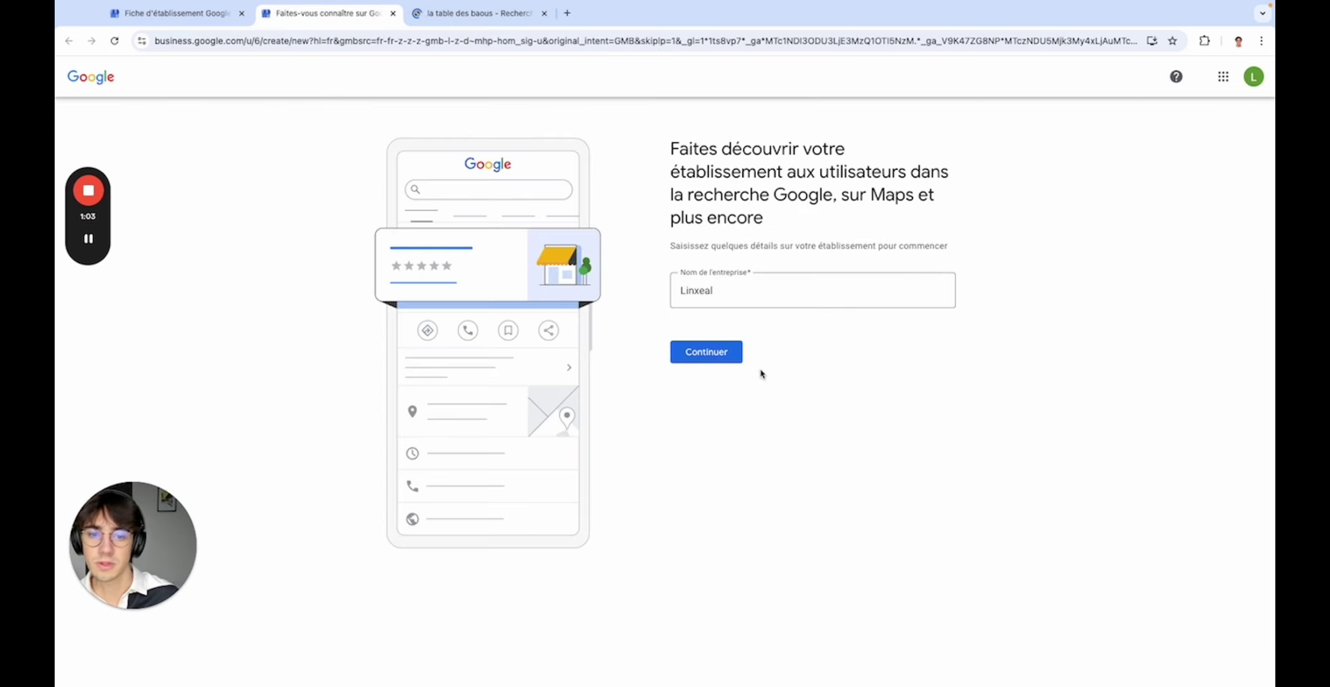
{"action": "left_click", "coordinate": [745, 296]}
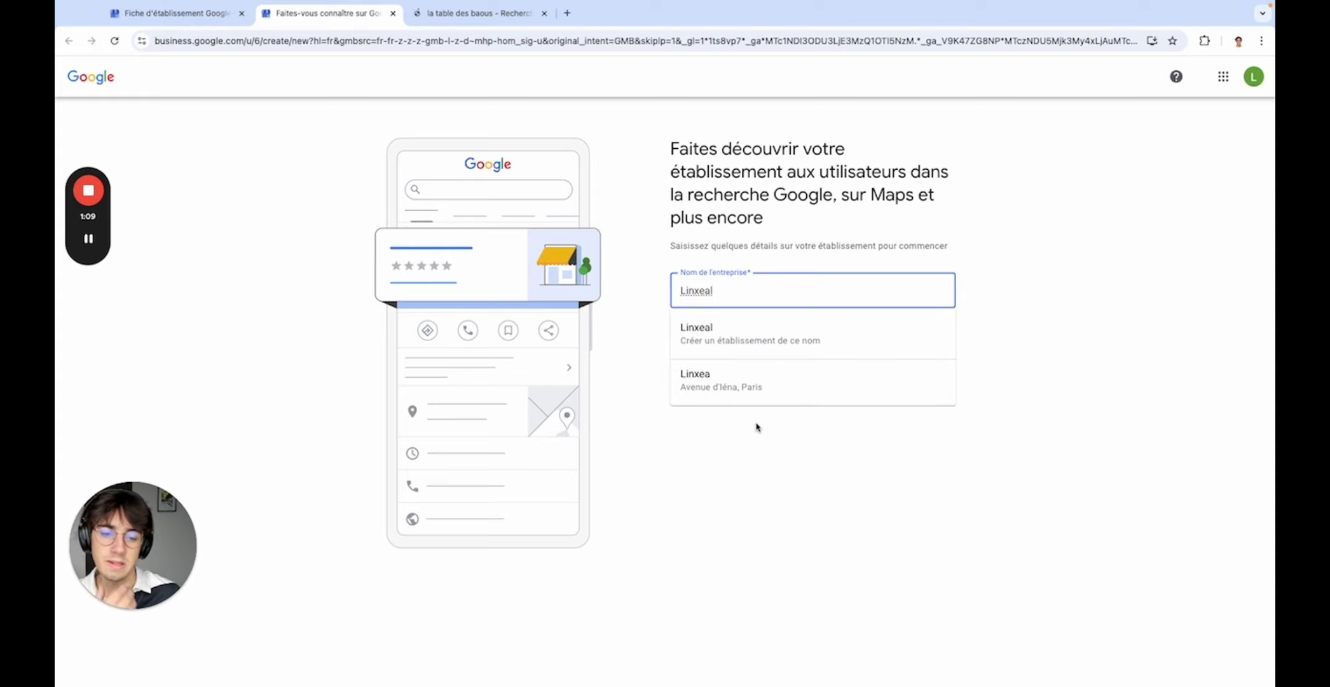
{"action": "left_click", "coordinate": [473, 13]}
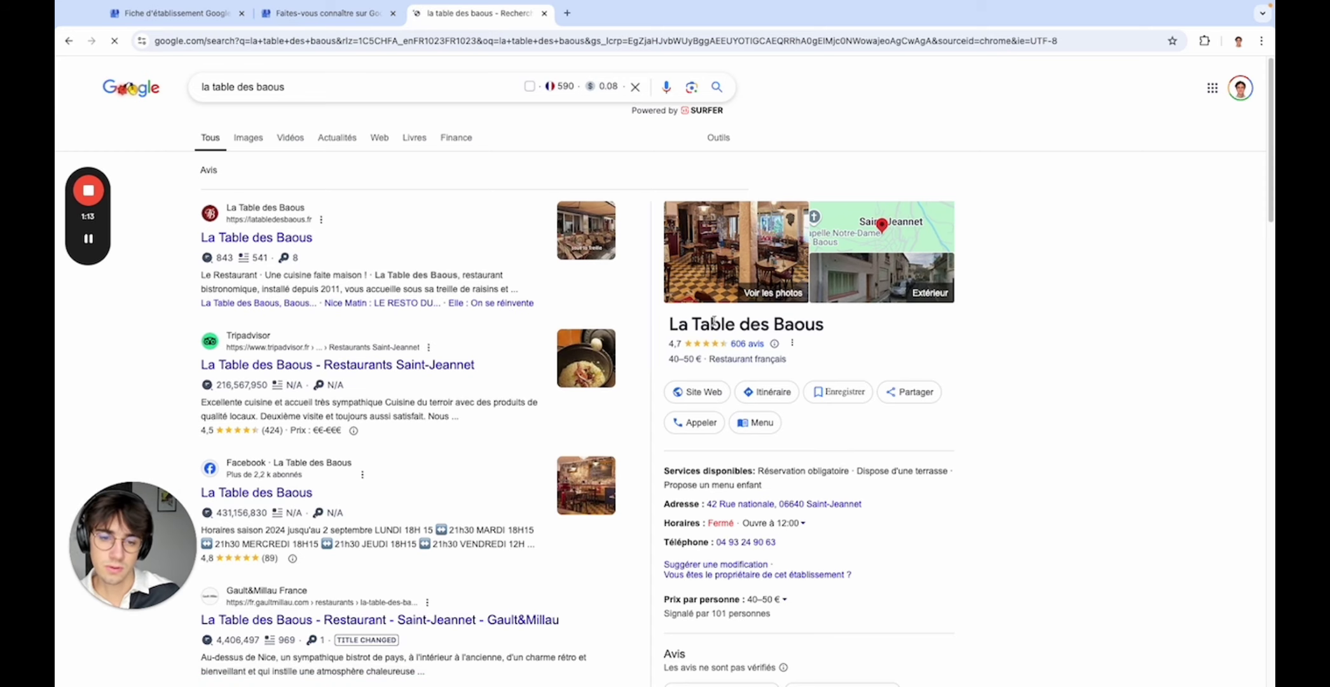
{"action": "scroll", "coordinate": [688, 341], "scroll_direction": "down", "scroll_amount": 1}
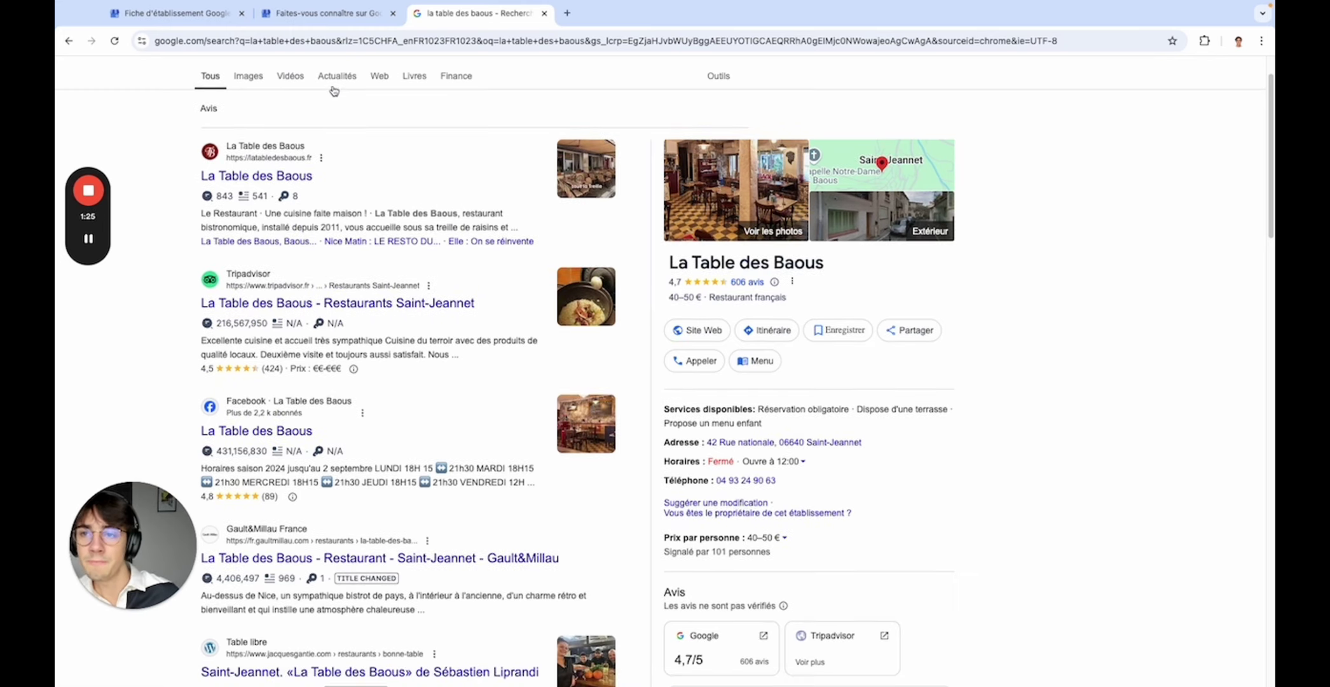
{"action": "scroll", "coordinate": [334, 94], "scroll_direction": "up", "scroll_amount": 1}
- Choose 'Linxeal – Créer un établissement de ce nom' and continue to the business type
{"action": "left_click", "coordinate": [309, 17]}
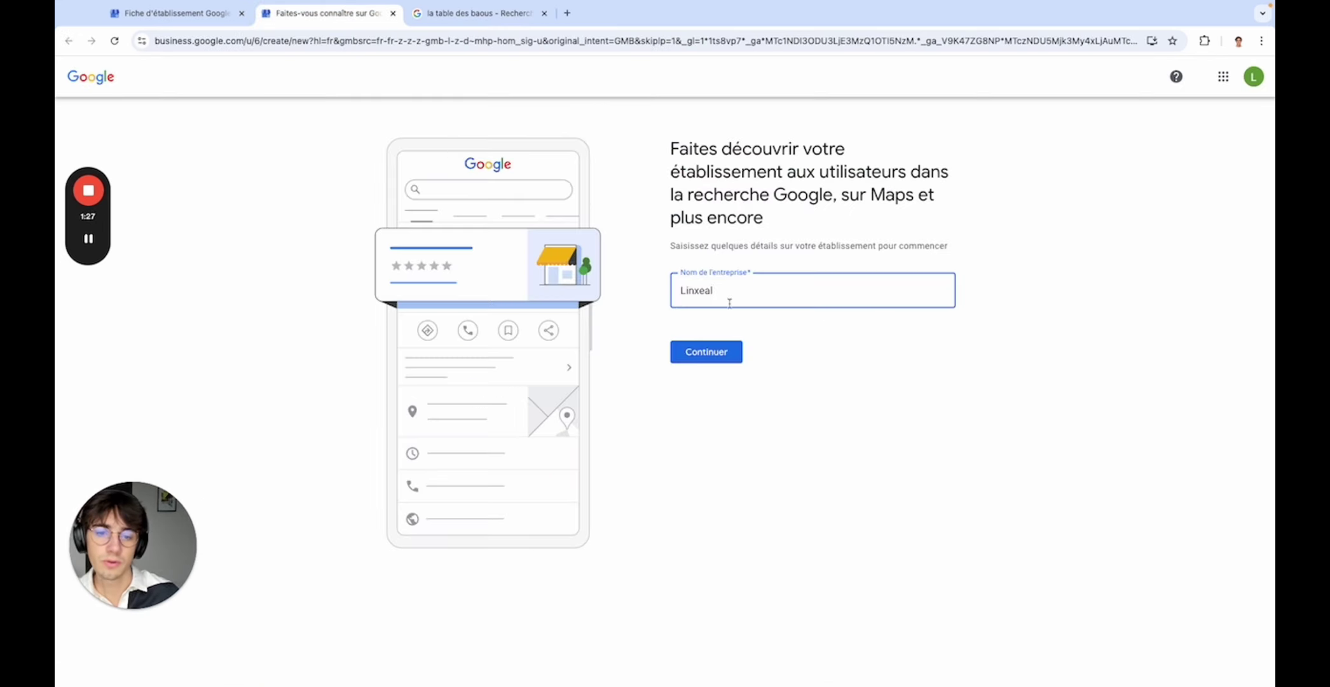
{"action": "type", "text": "l"}
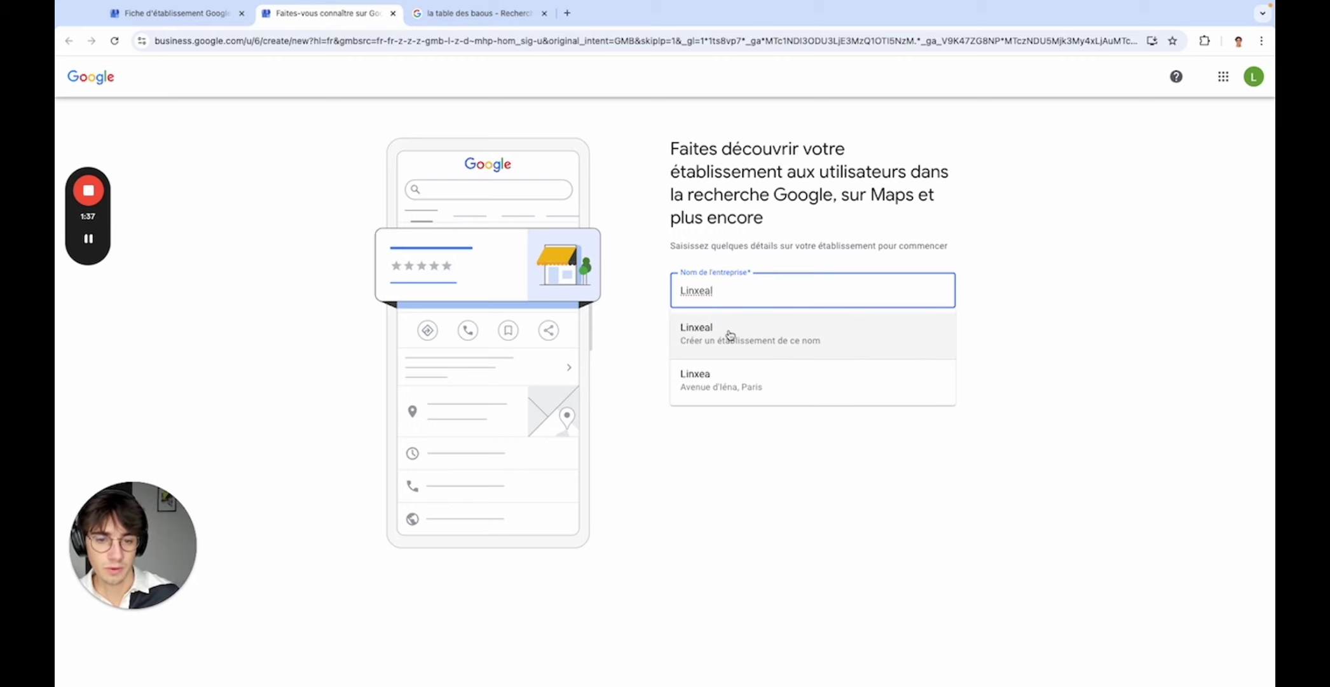
{"action": "left_click", "coordinate": [730, 335]}
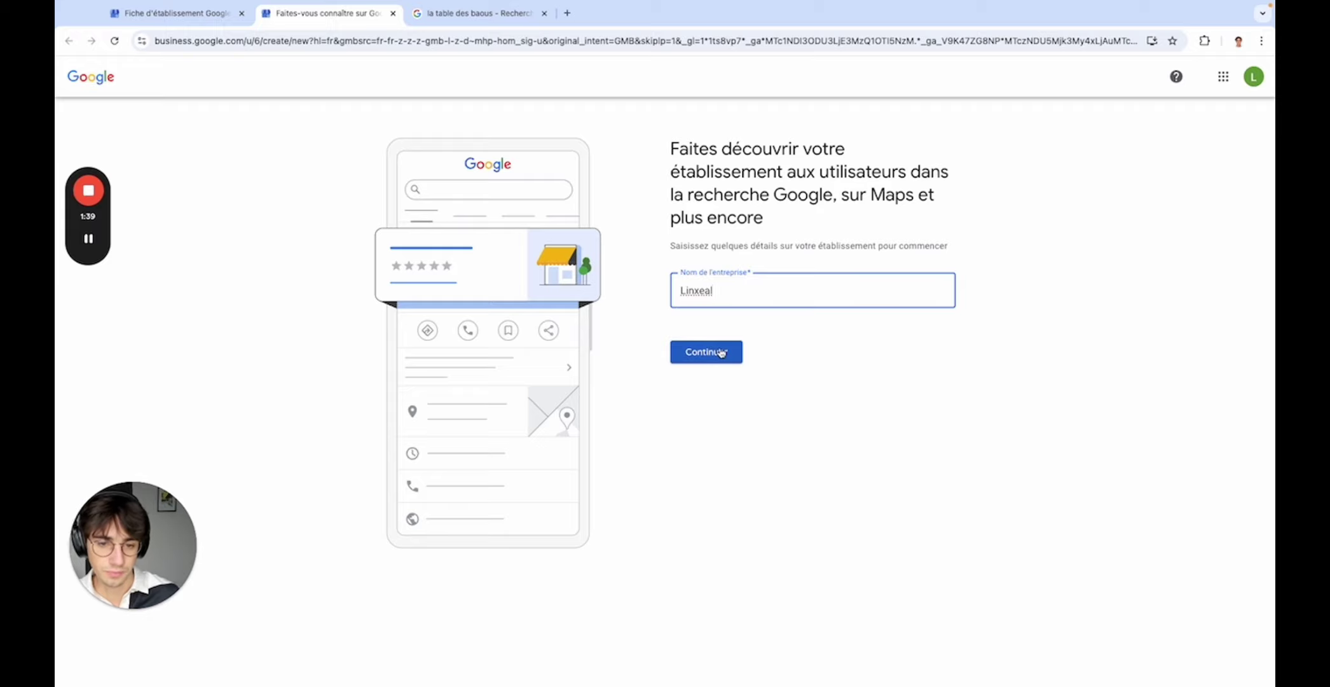
{"action": "left_click", "coordinate": [722, 353]}
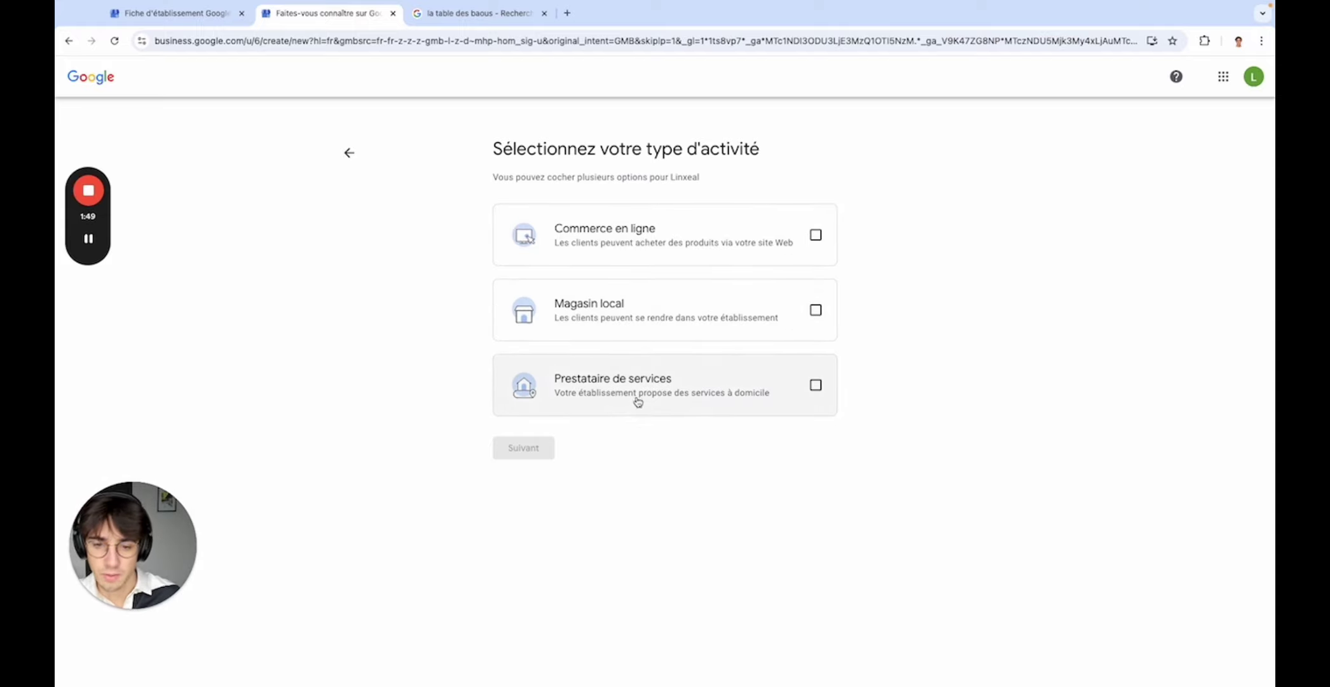
- Mark Linxeal as a service provider and set its category to Paysagiste
{"action": "left_click", "coordinate": [638, 402]}
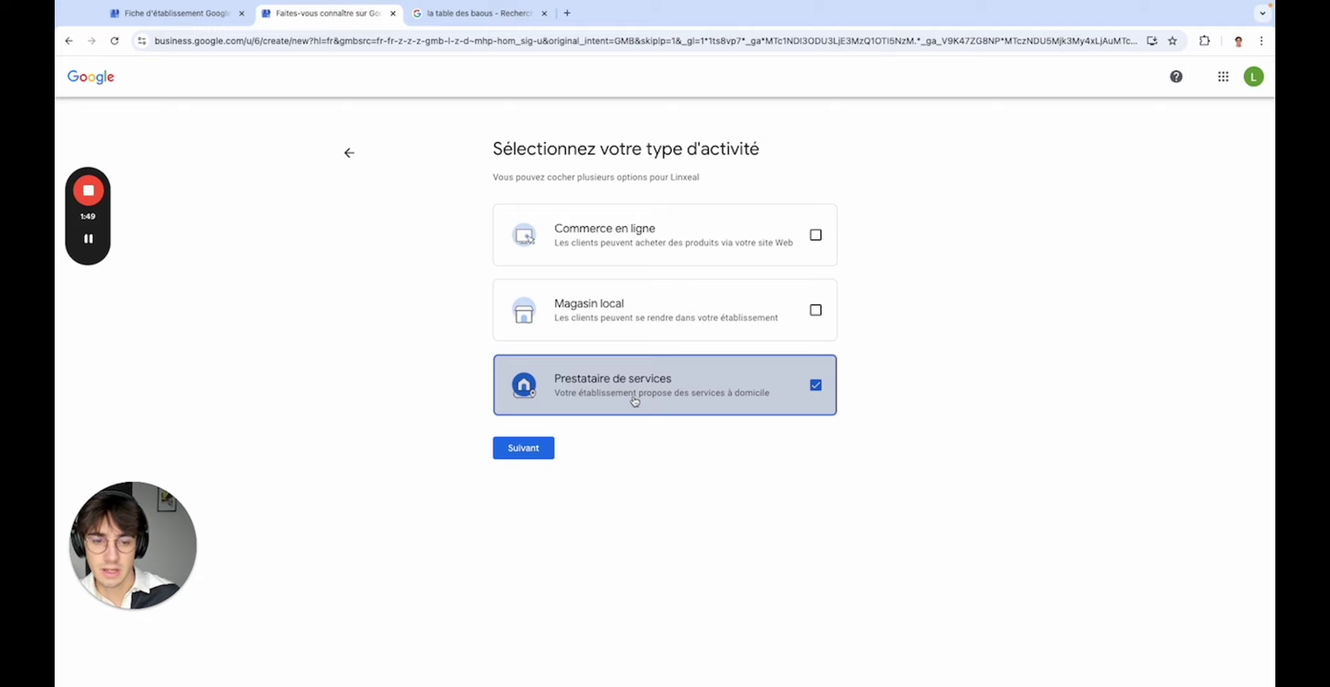
{"action": "left_click", "coordinate": [523, 449]}
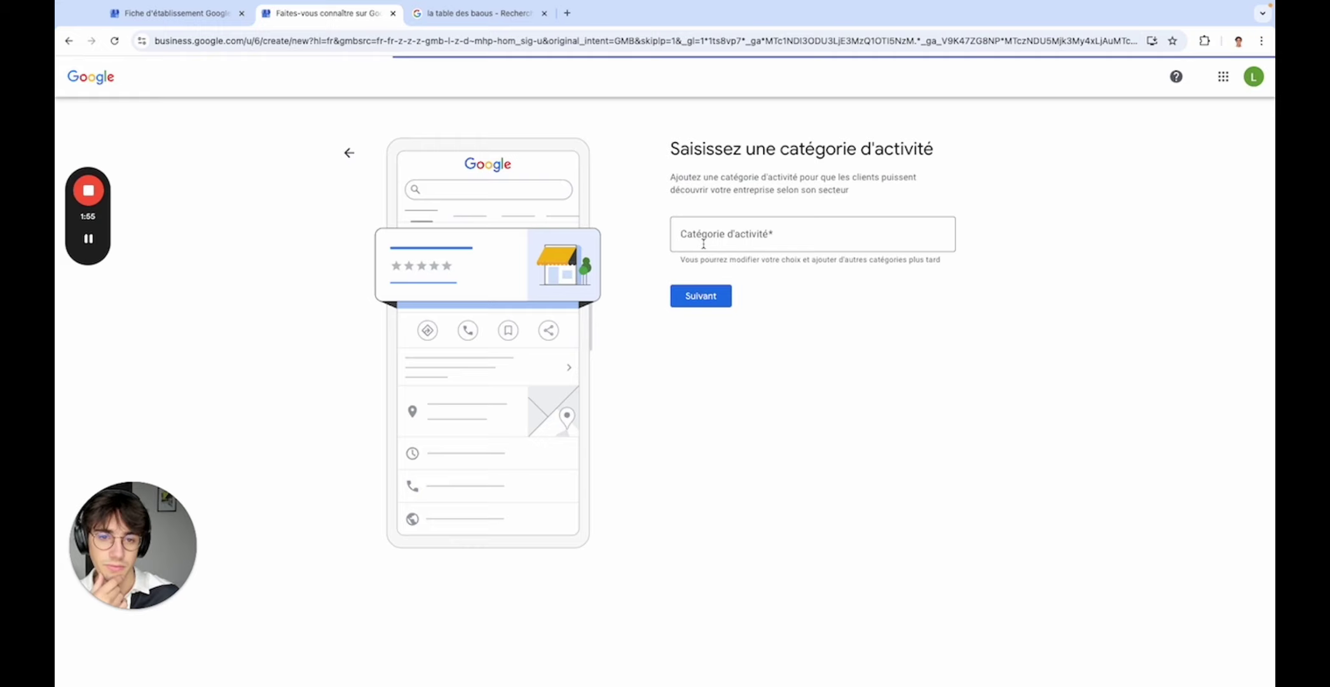
{"action": "left_click", "coordinate": [703, 243]}
{"action": "left_click", "coordinate": [779, 325]}
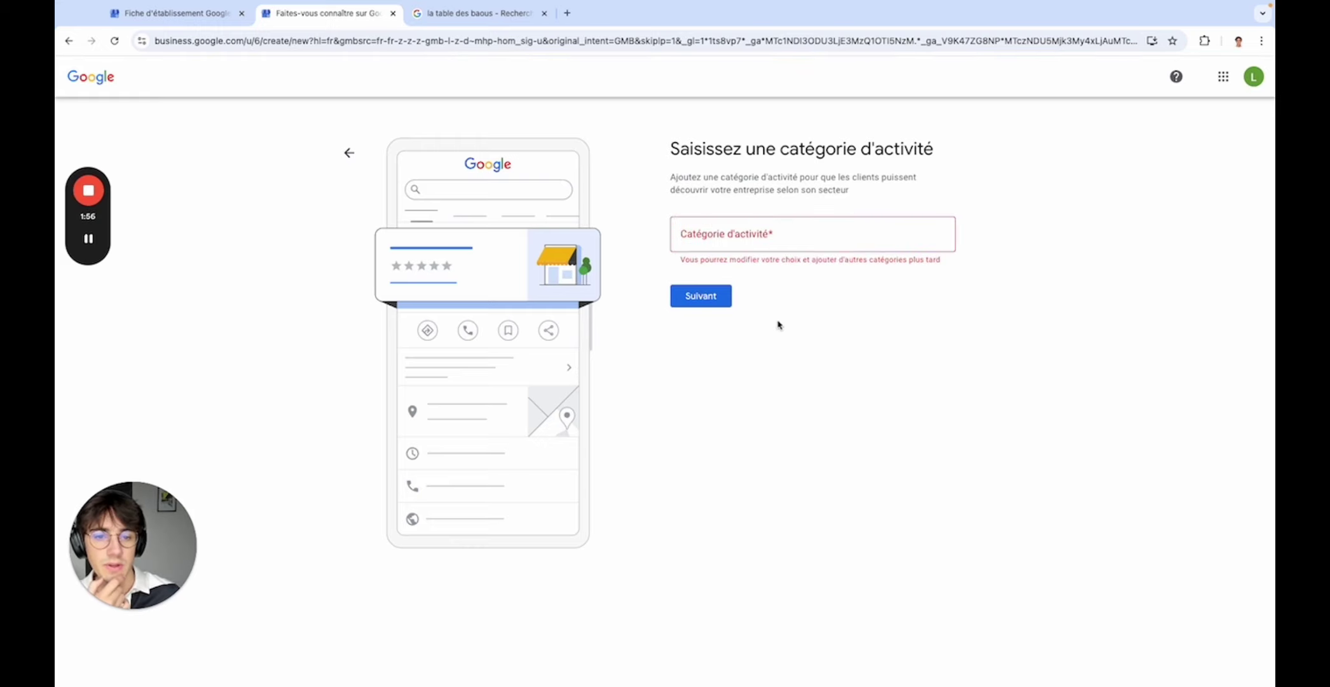
{"action": "left_click", "coordinate": [724, 245]}
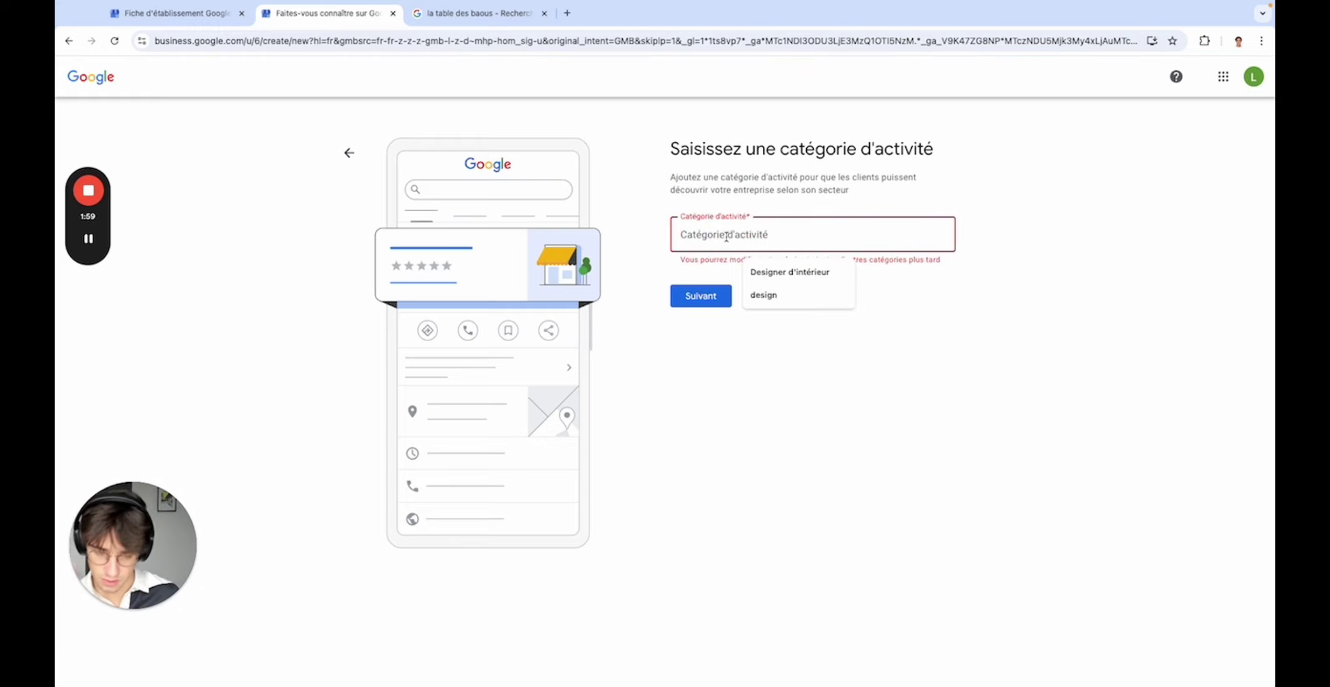
{"action": "type", "text": "Paysagiste"}
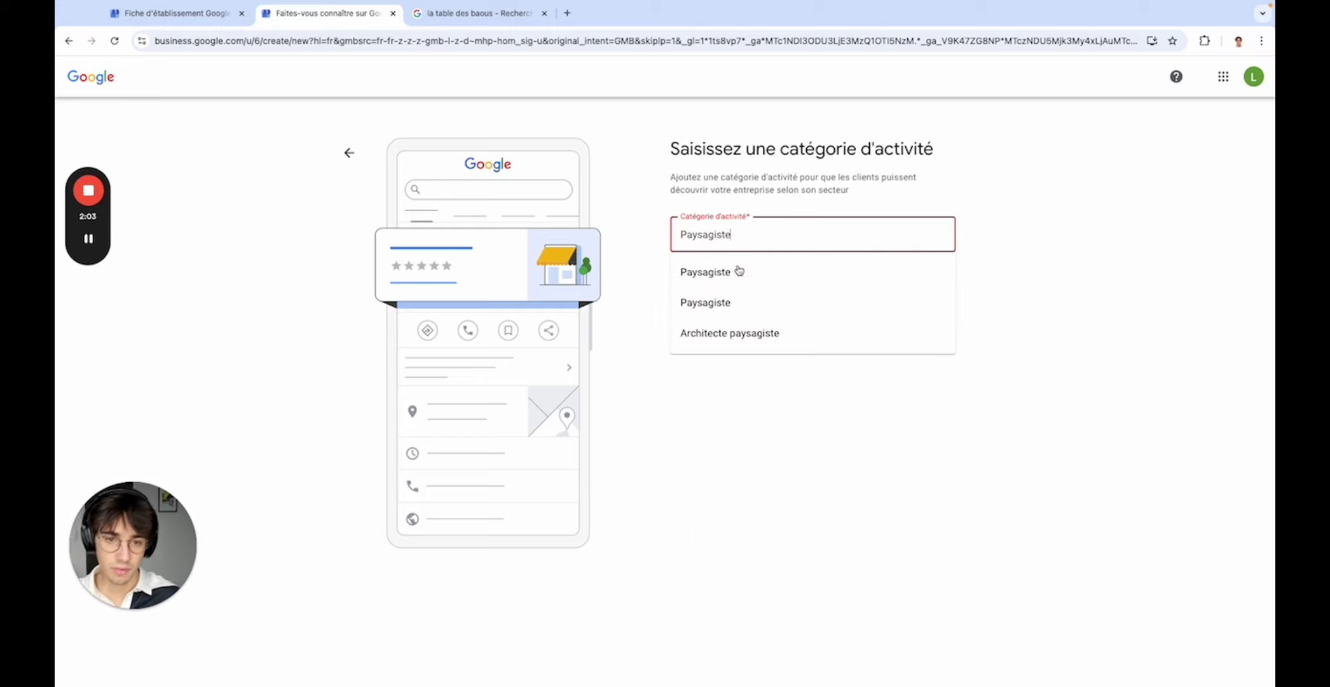
{"action": "left_click", "coordinate": [737, 272]}
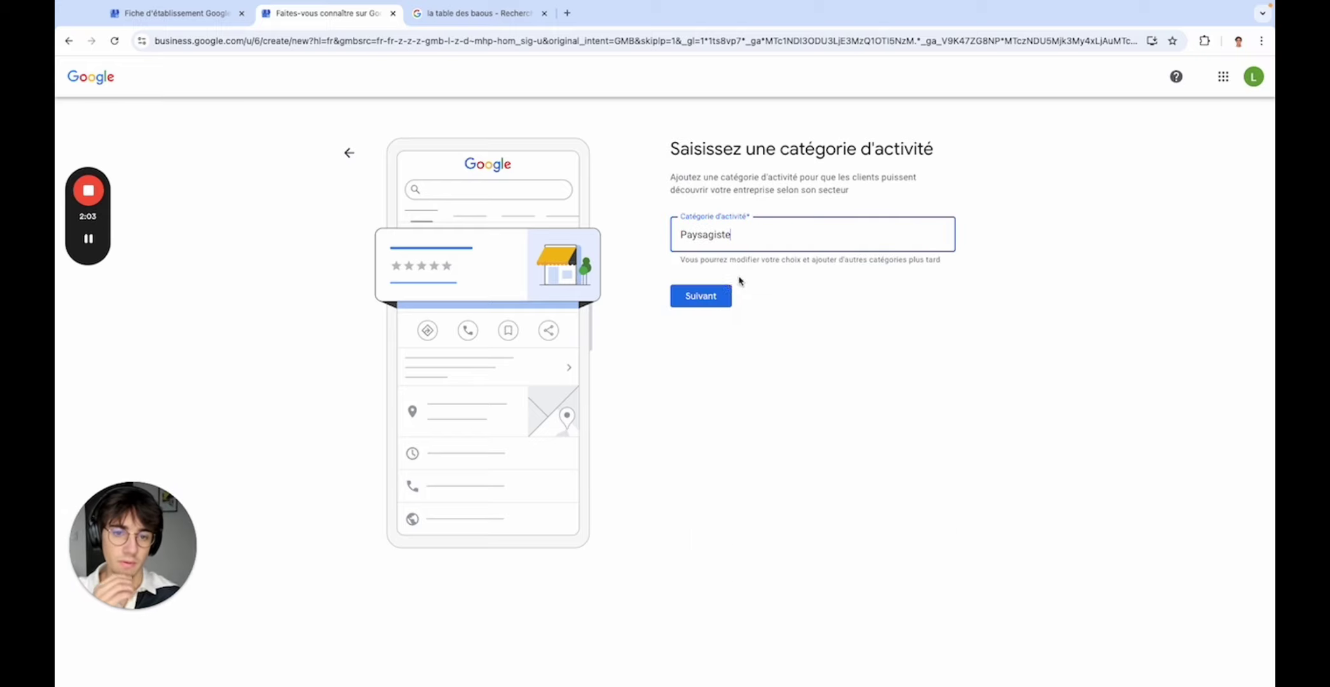
{"action": "left_click", "coordinate": [692, 297]}
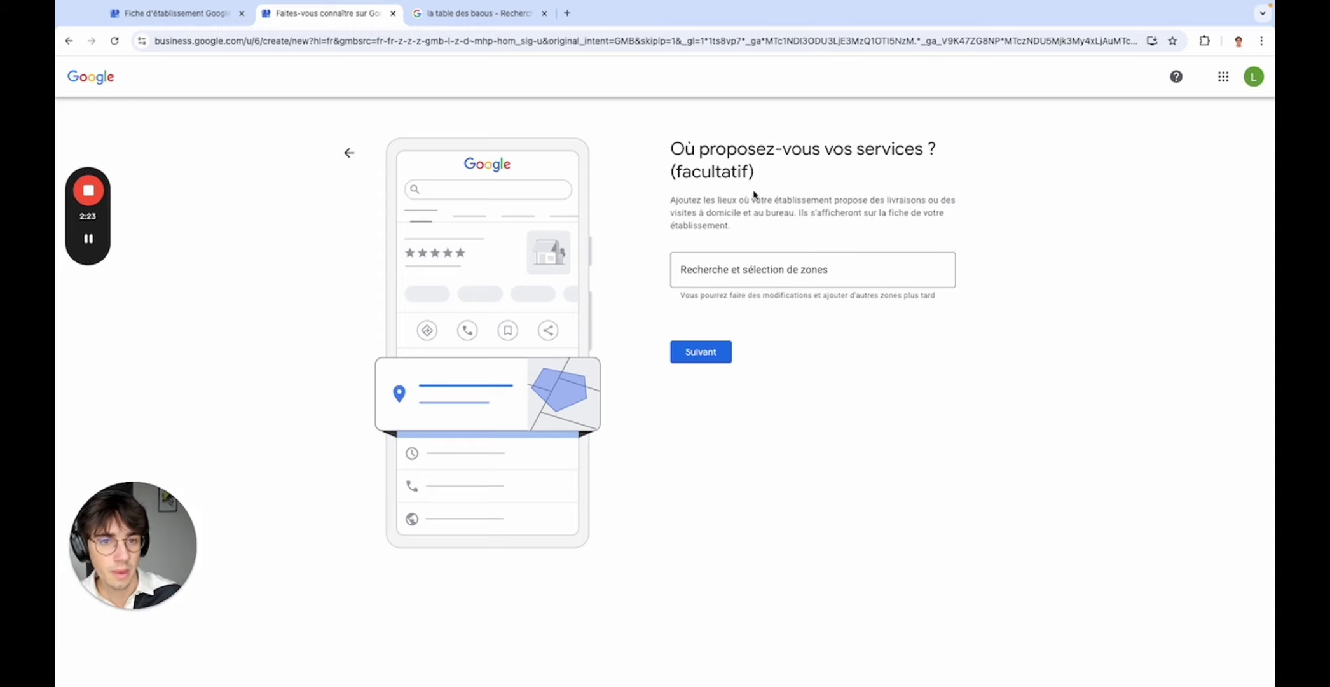
- Add Paris, France as the service area
{"action": "left_click", "coordinate": [720, 269]}
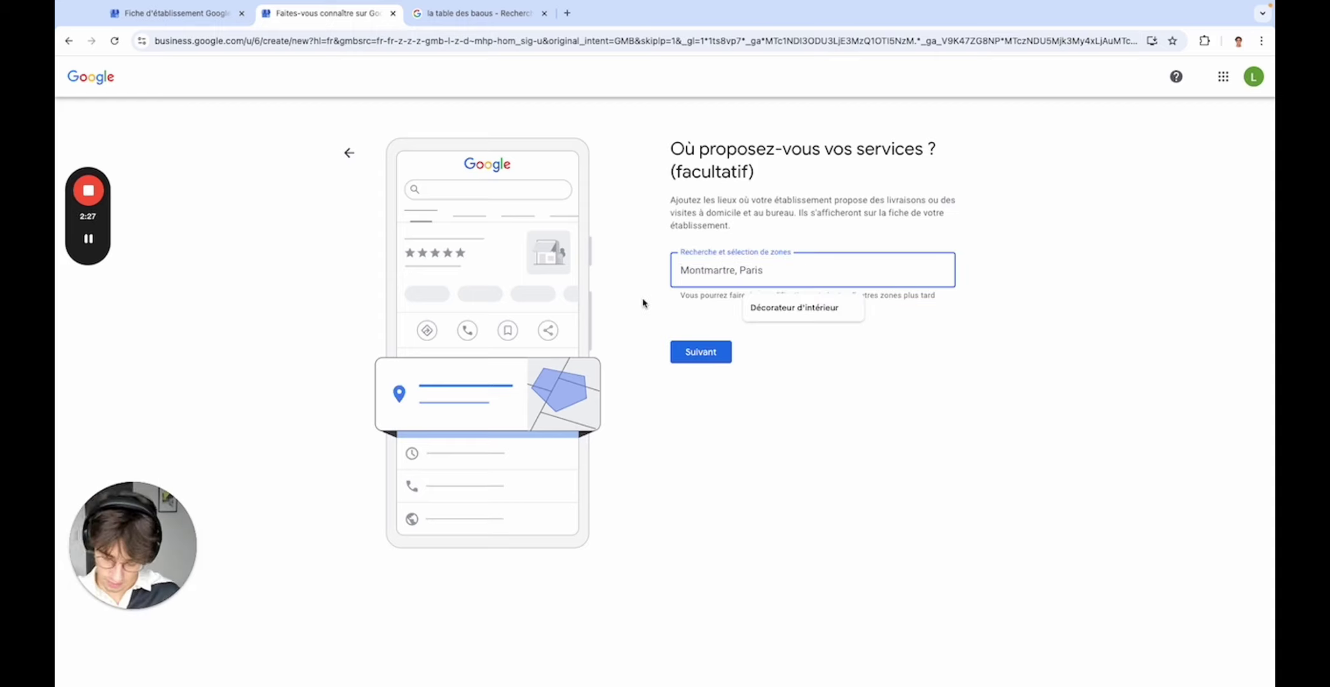
{"action": "type", "text": "Paris"}
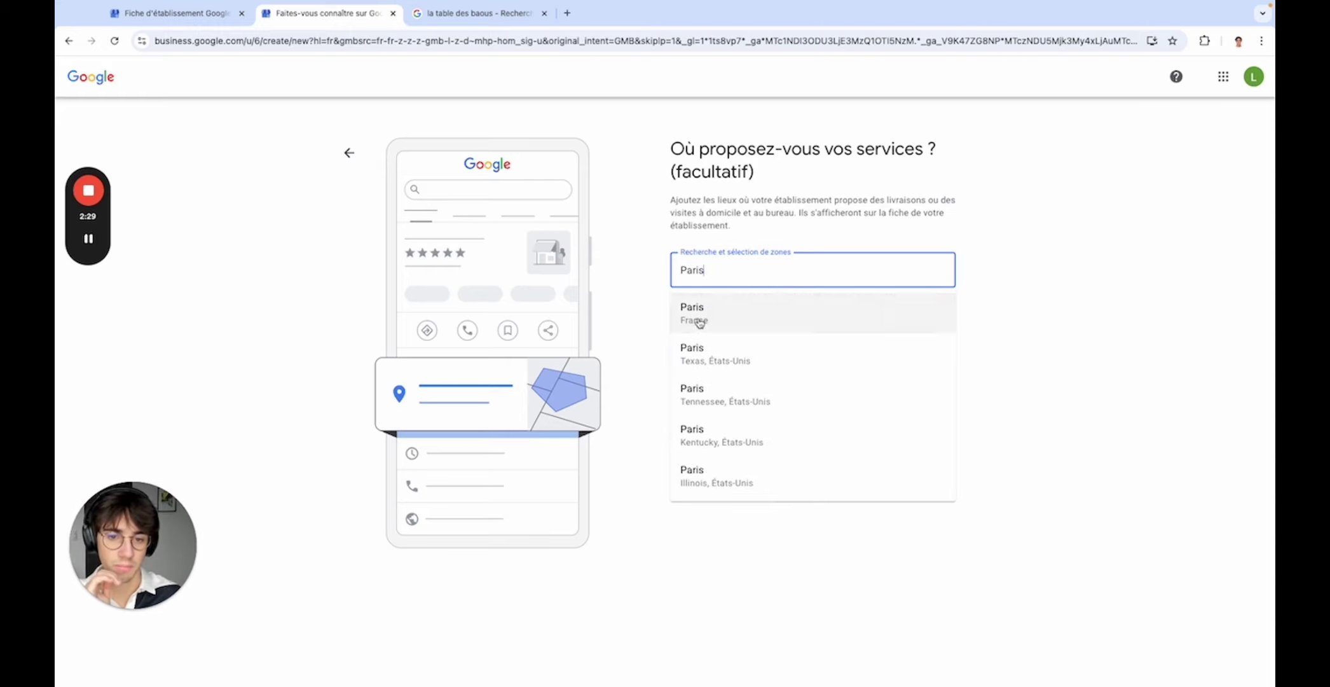
{"action": "left_click", "coordinate": [698, 314]}
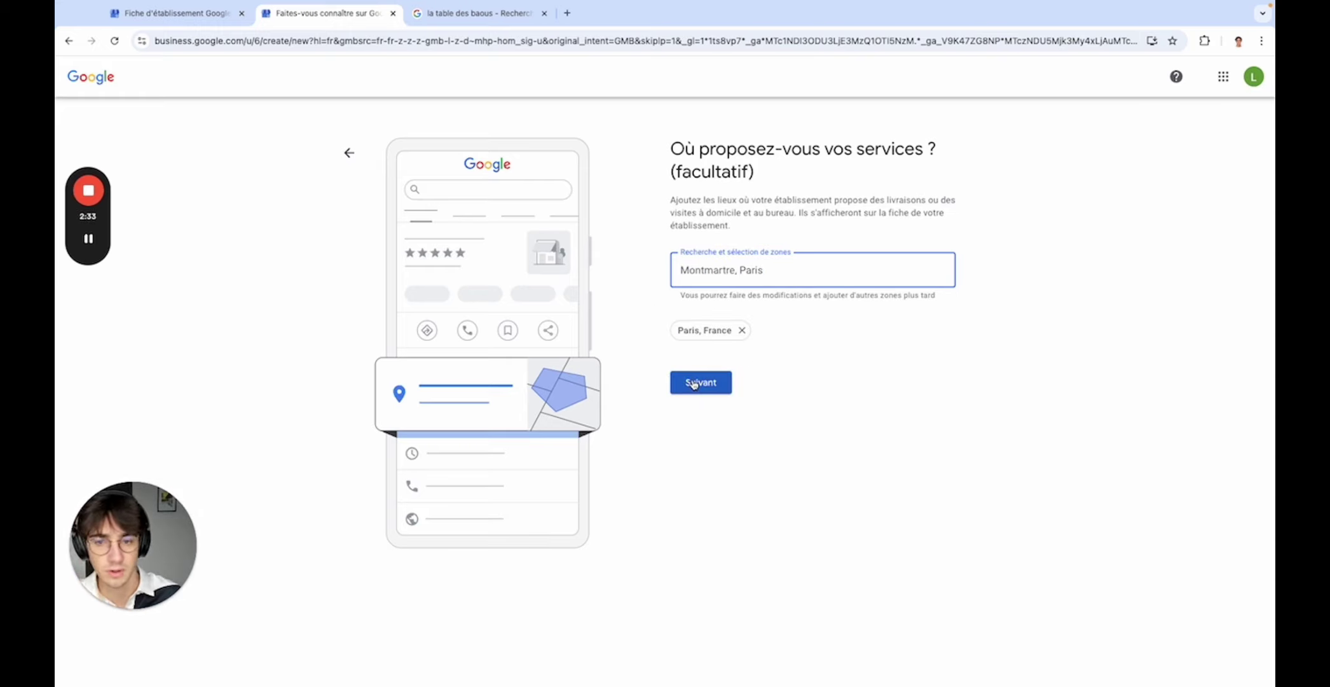
{"action": "left_click", "coordinate": [694, 384]}
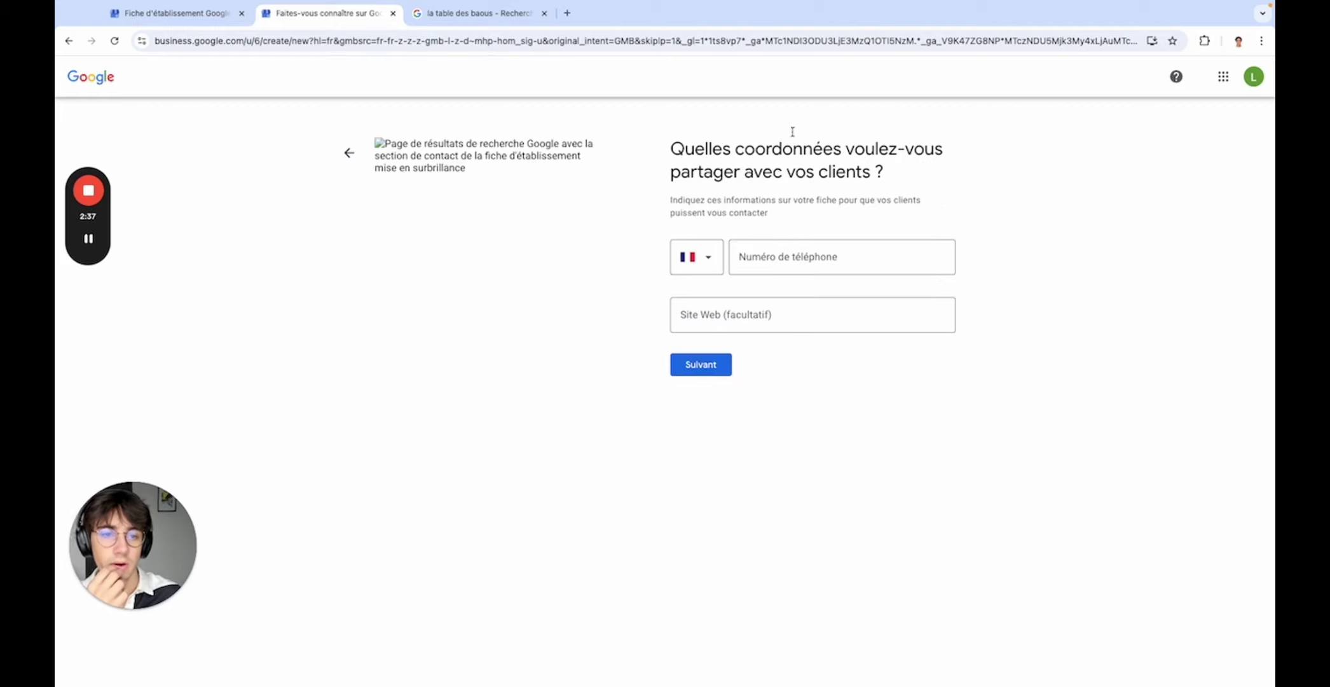
- Enter the business phone number and submit the contact details
{"action": "left_click", "coordinate": [784, 260]}
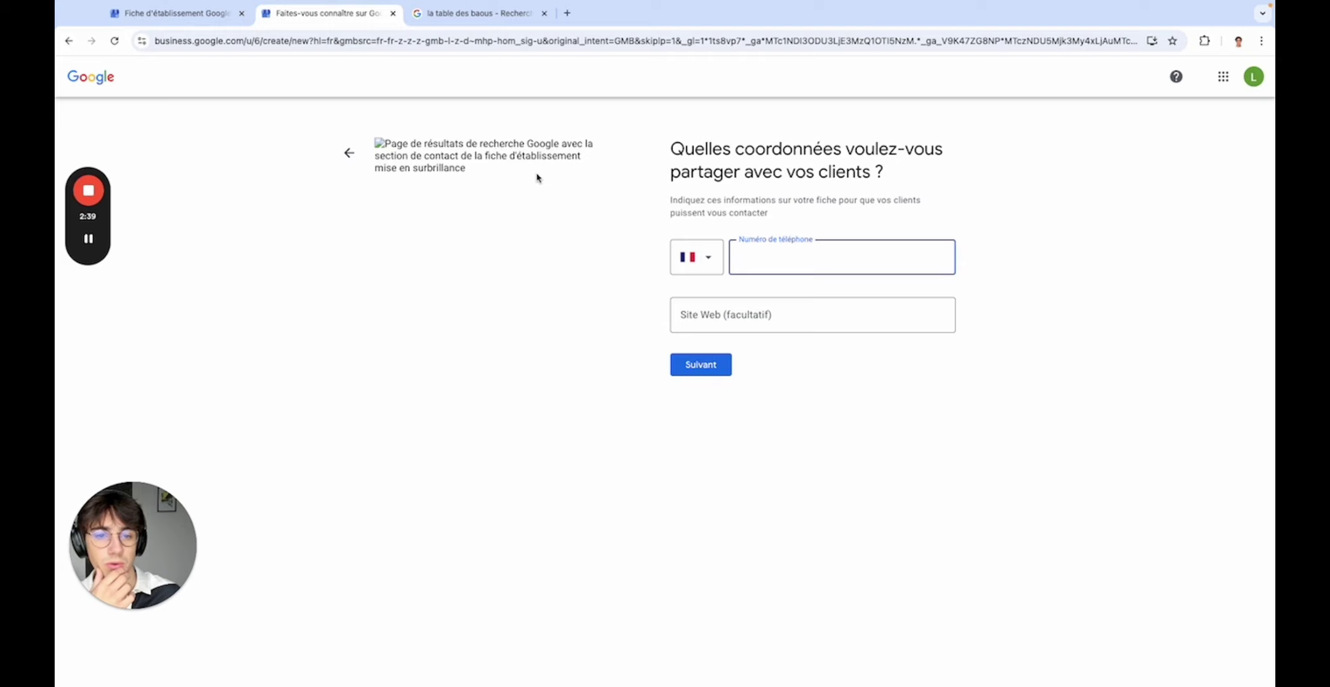
{"action": "left_click", "coordinate": [582, 267]}
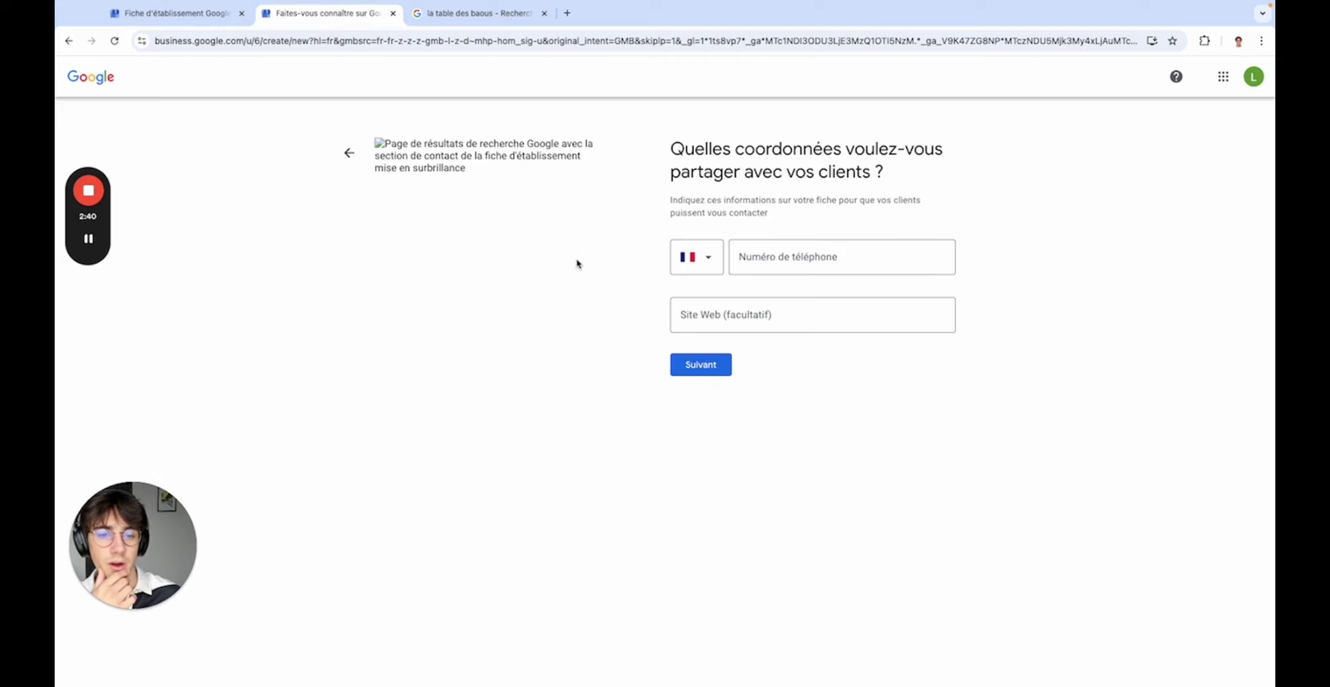
{"action": "left_click", "coordinate": [784, 253]}
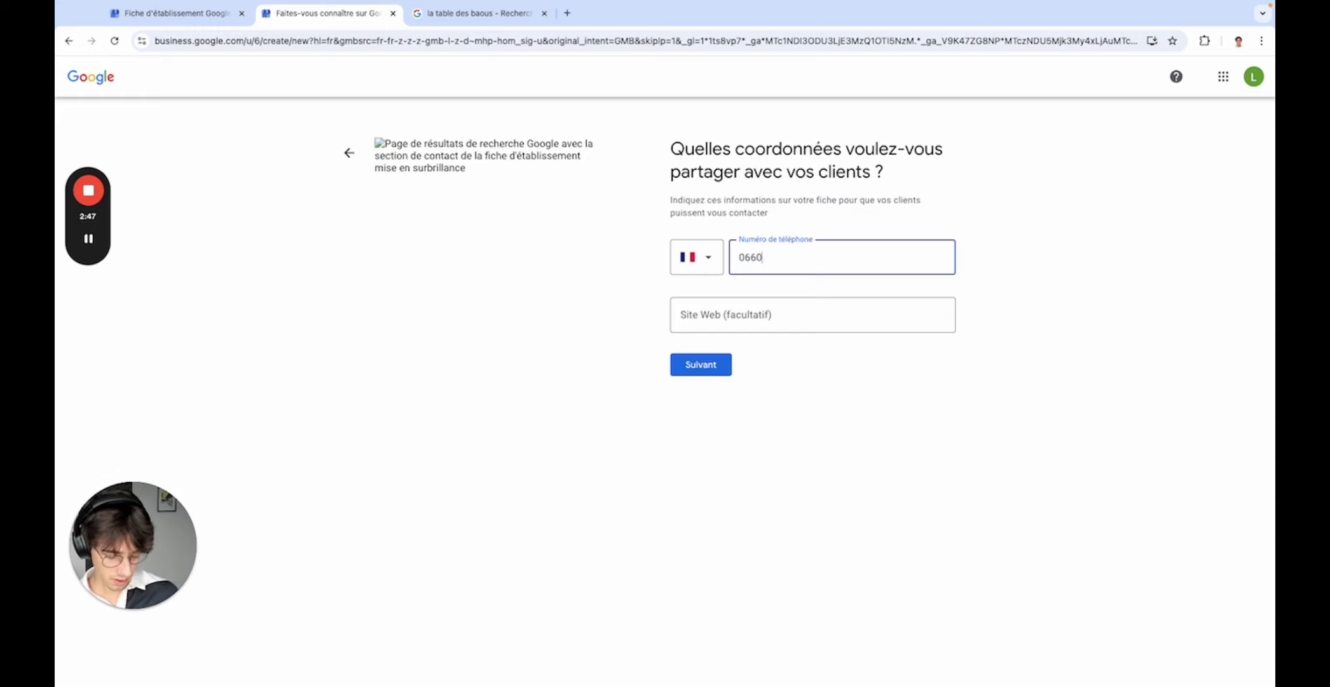
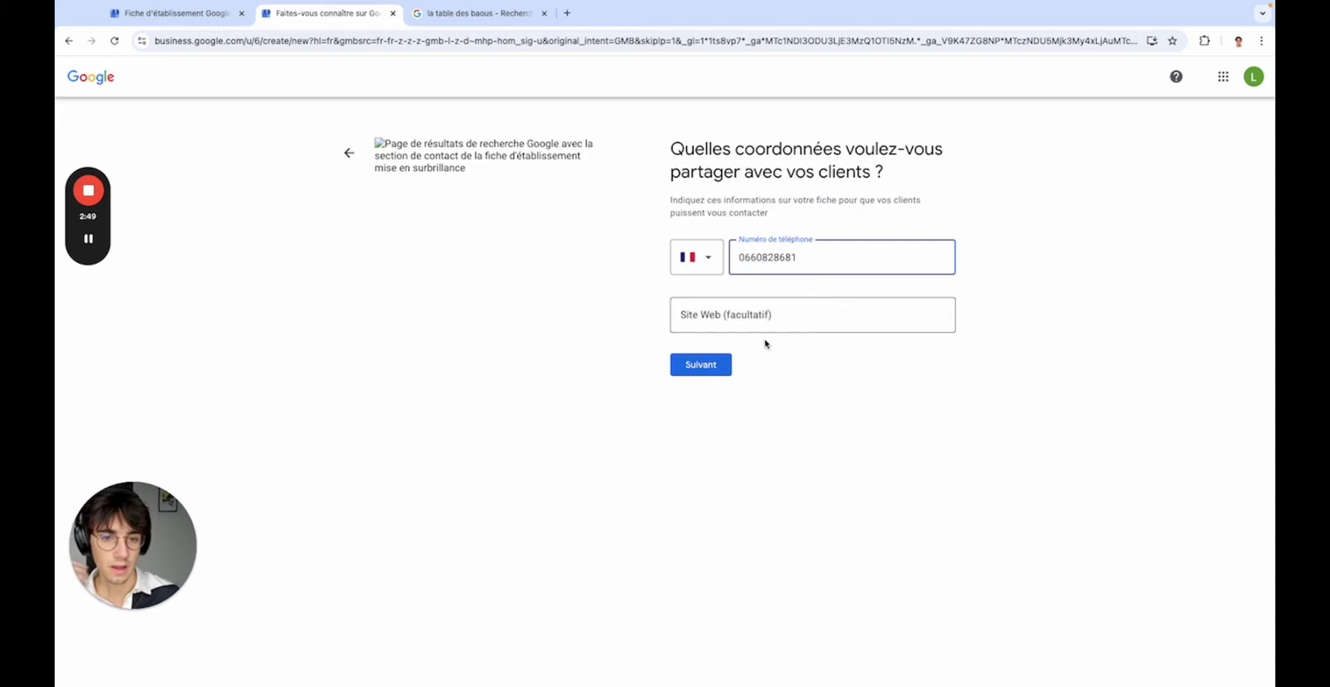
{"action": "left_click", "coordinate": [703, 365]}
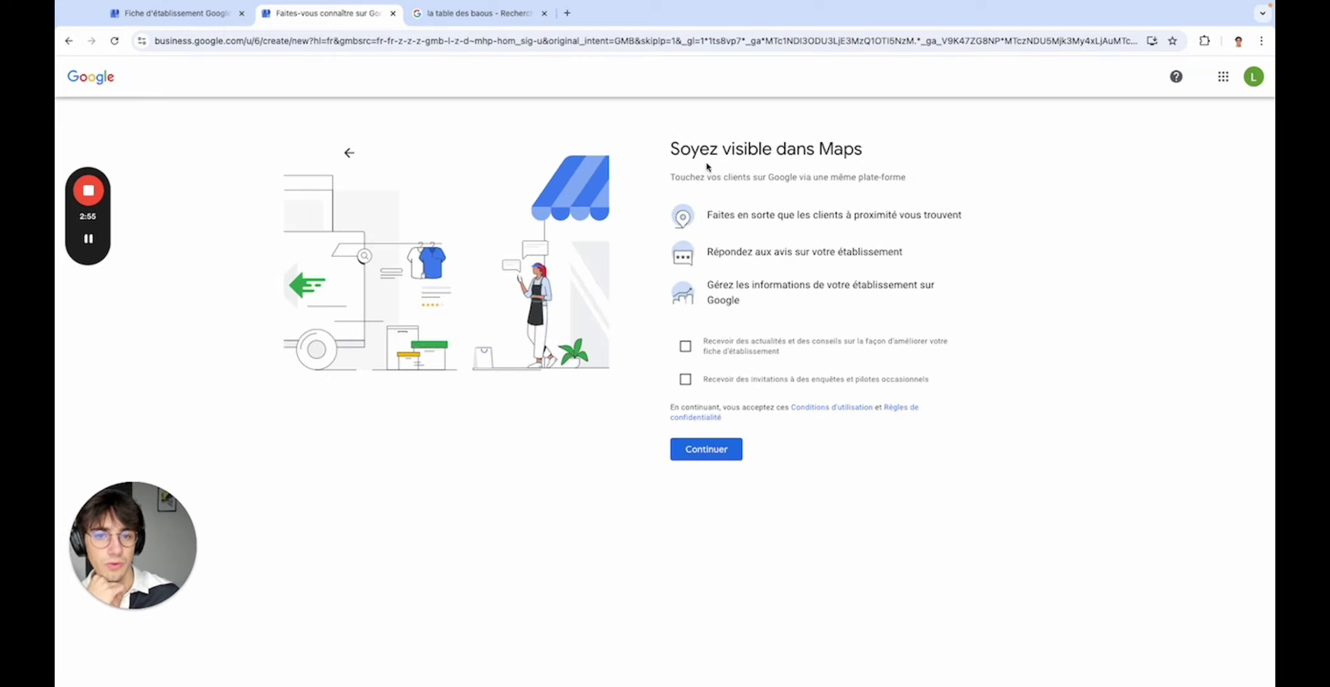
- Accept the terms to continue to postal address validation
{"action": "left_click_drag", "start_coordinate": [687, 172], "coordinate": [864, 173]}
{"action": "left_click", "coordinate": [864, 174]}
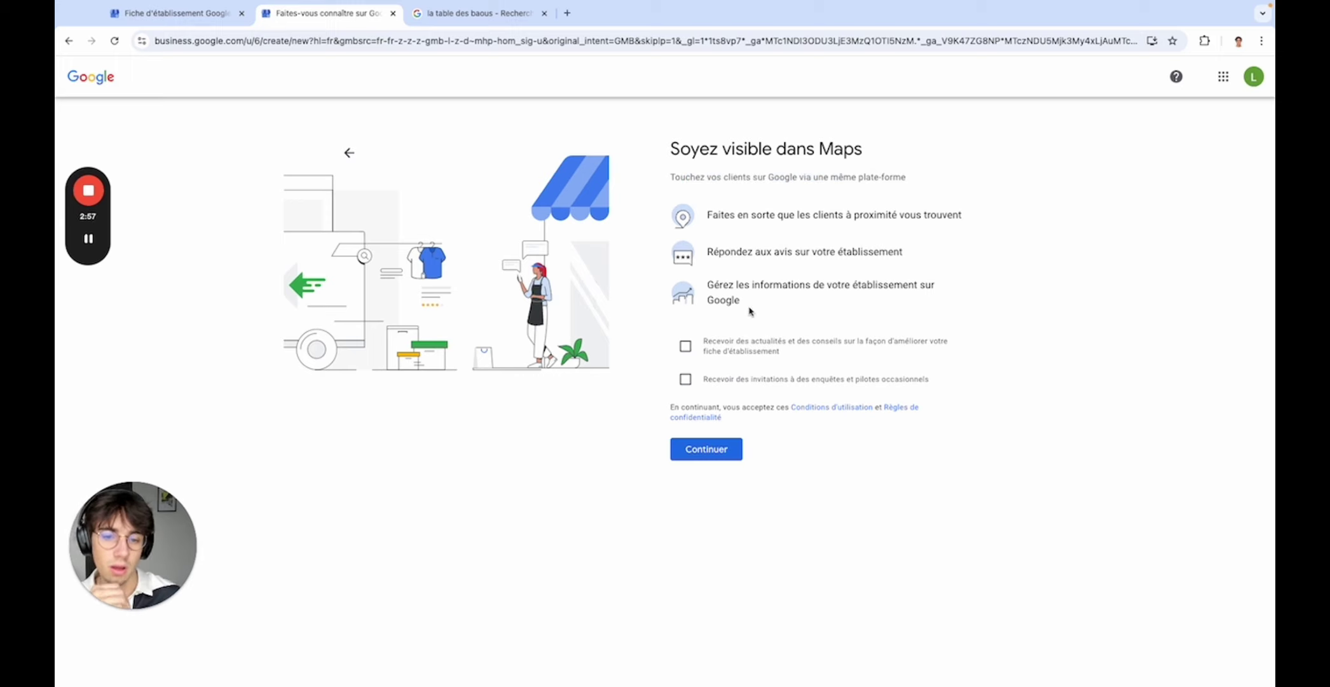
{"action": "left_click", "coordinate": [732, 445]}
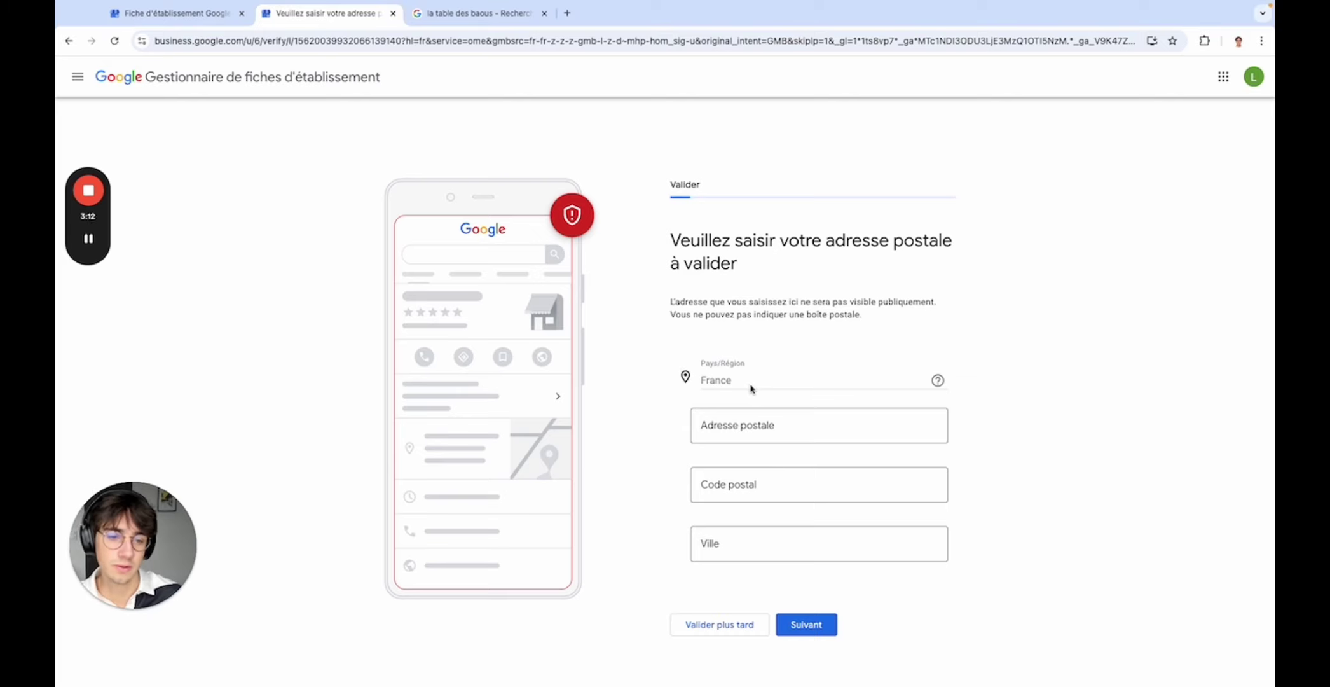
- Fill in the business postal address from the suggestions and choose 'Valider plus tard'
{"action": "left_click", "coordinate": [728, 425]}
{"action": "left_click", "coordinate": [620, 457]}
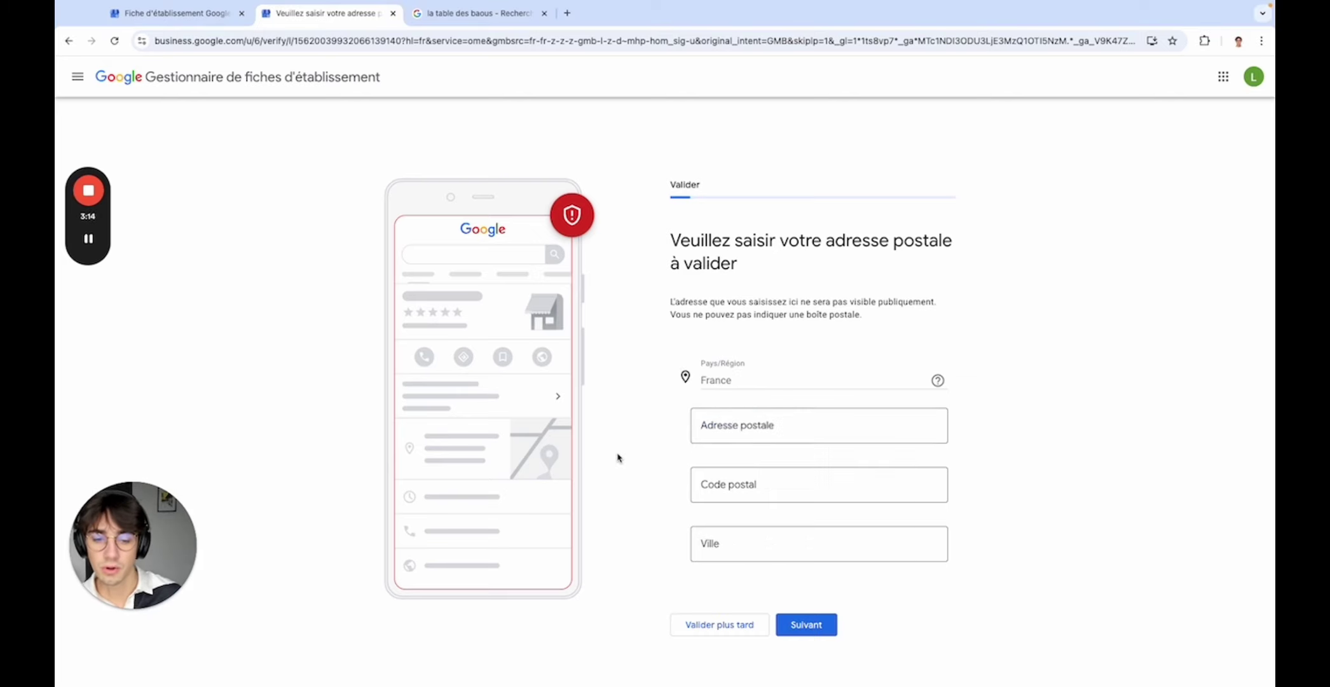
{"action": "left_click", "coordinate": [760, 423]}
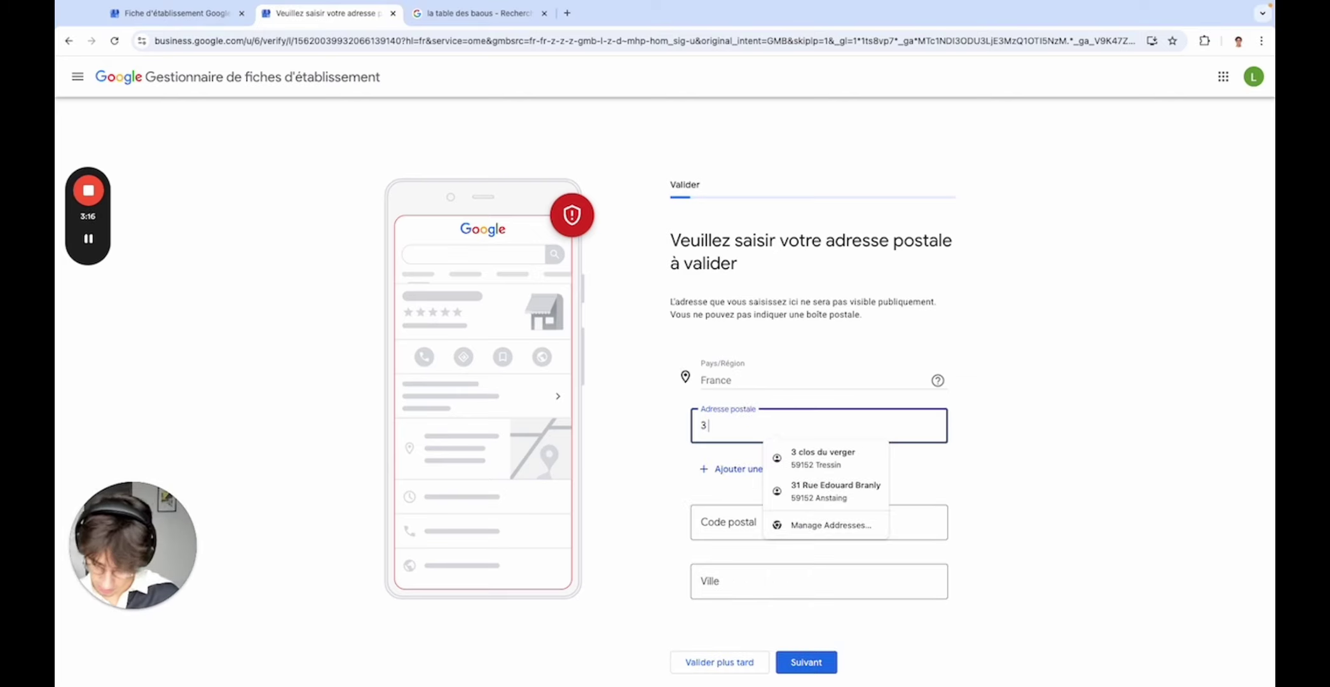
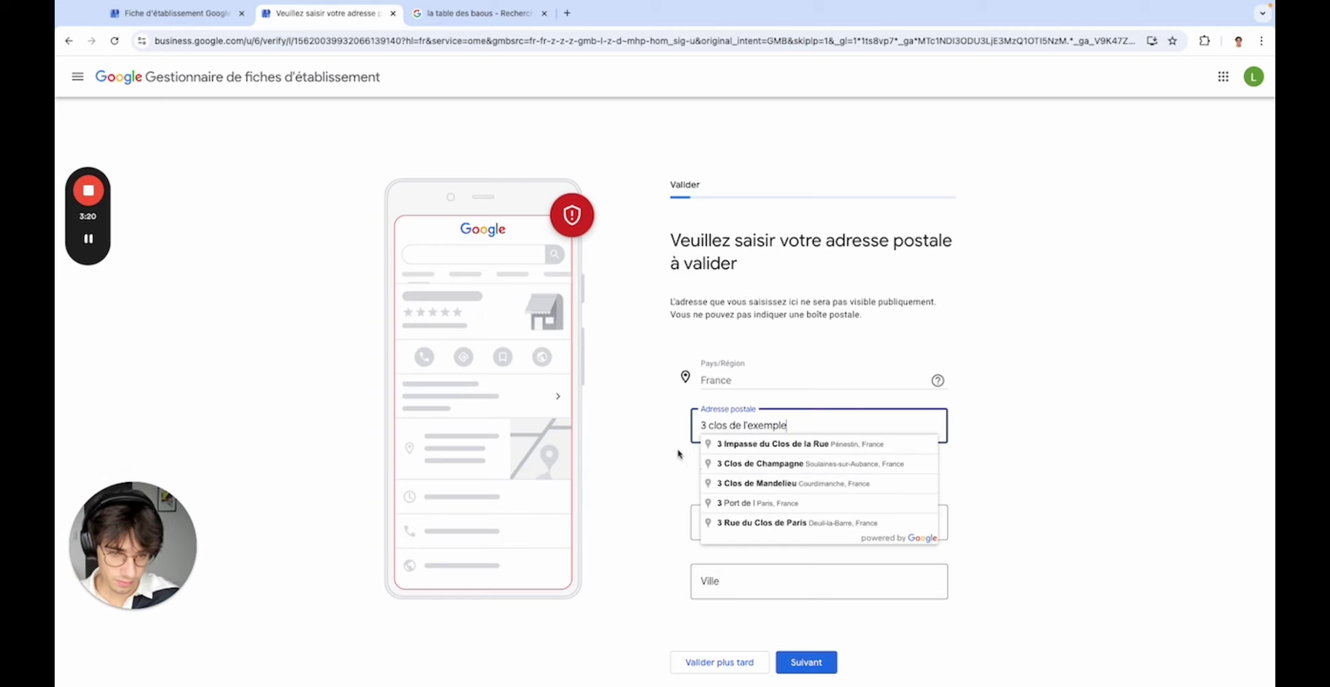
{"action": "key", "text": "BackSpace"}
{"action": "key", "text": "BackSpace"}
{"action": "key", "text": "BackSpace"}
{"action": "key", "text": "BackSpace"}
{"action": "key", "text": "BackSpace"}
{"action": "key", "text": "BackSpace"}
{"action": "key", "text": "BackSpace"}
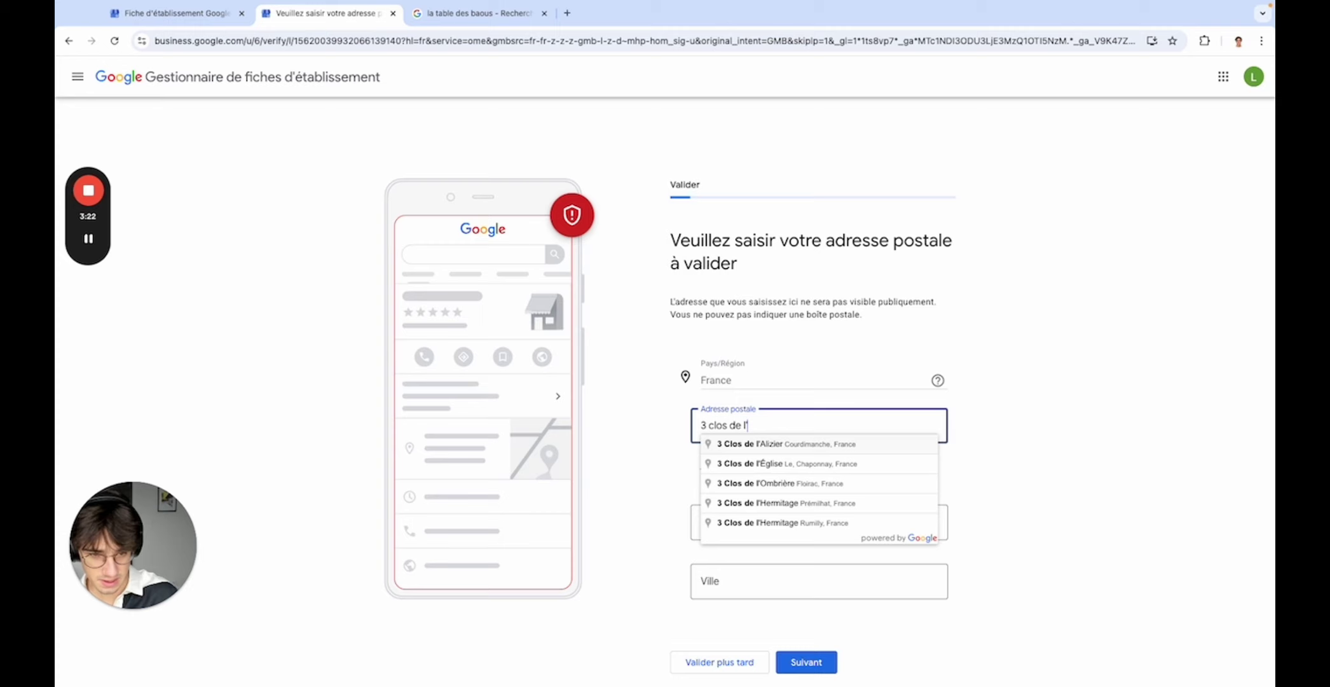
{"action": "key", "text": "BackSpace"}
{"action": "key", "text": "BackSpace"}
{"action": "key", "text": "BackSpace"}
{"action": "key", "text": "BackSpace"}
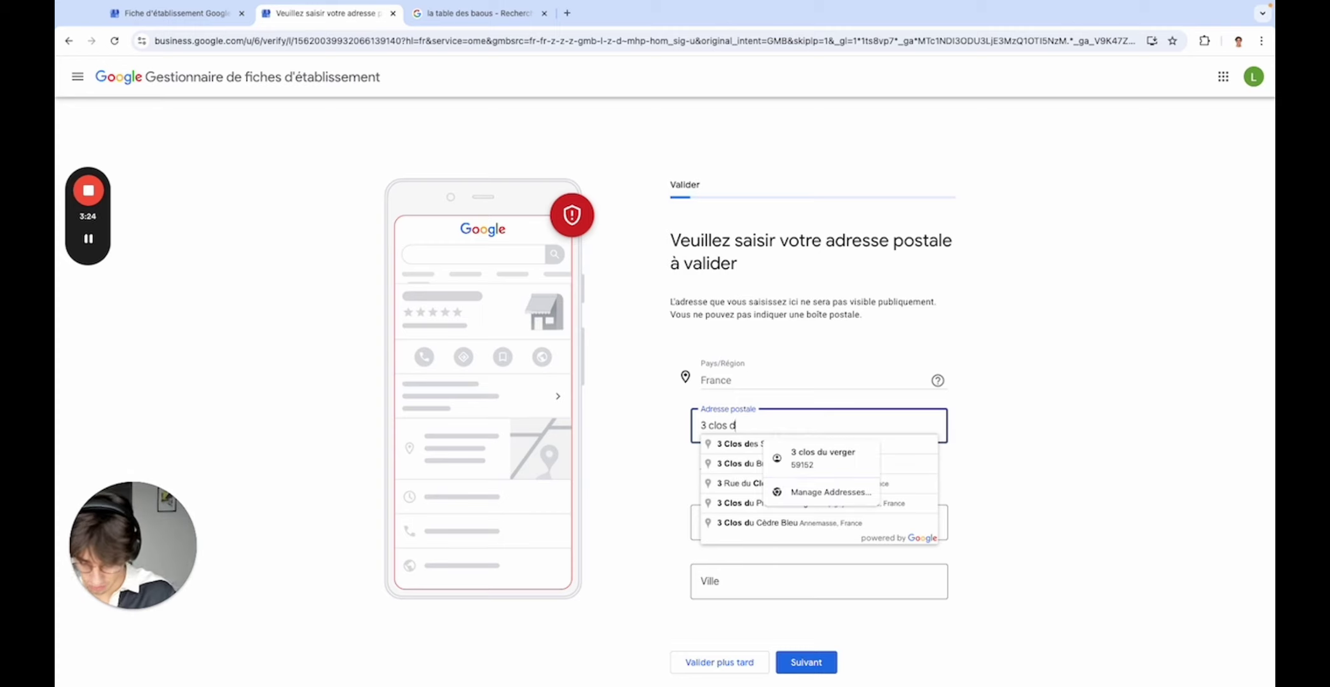
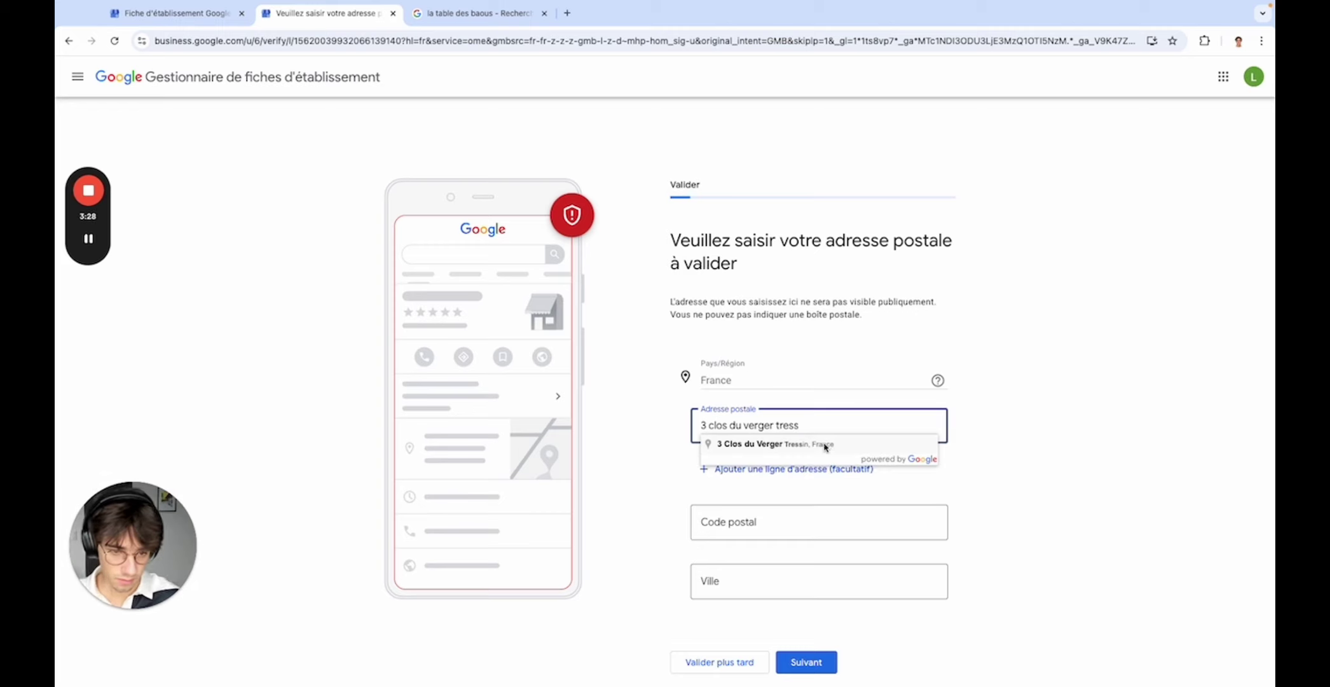
{"action": "left_click", "coordinate": [822, 445]}
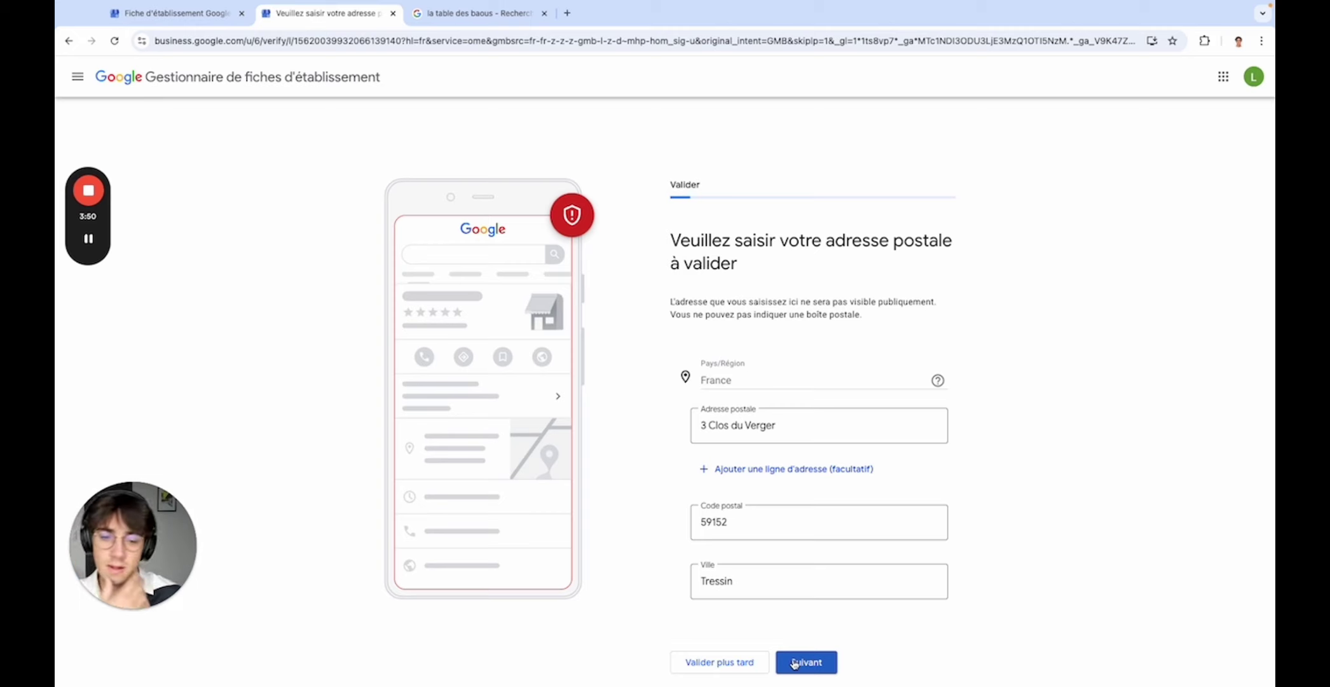
{"action": "left_click", "coordinate": [714, 663]}
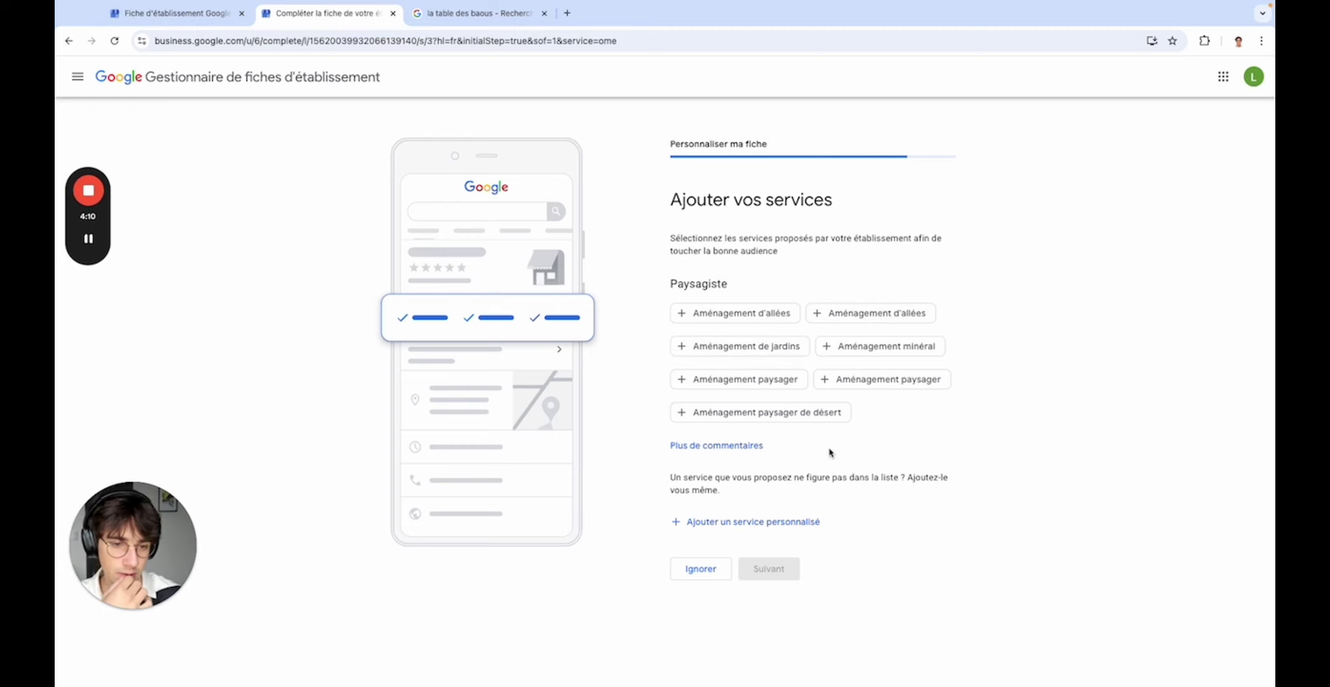
- Add the services Aménagement d'allées and Aménagement minéral
{"action": "left_click", "coordinate": [761, 316]}
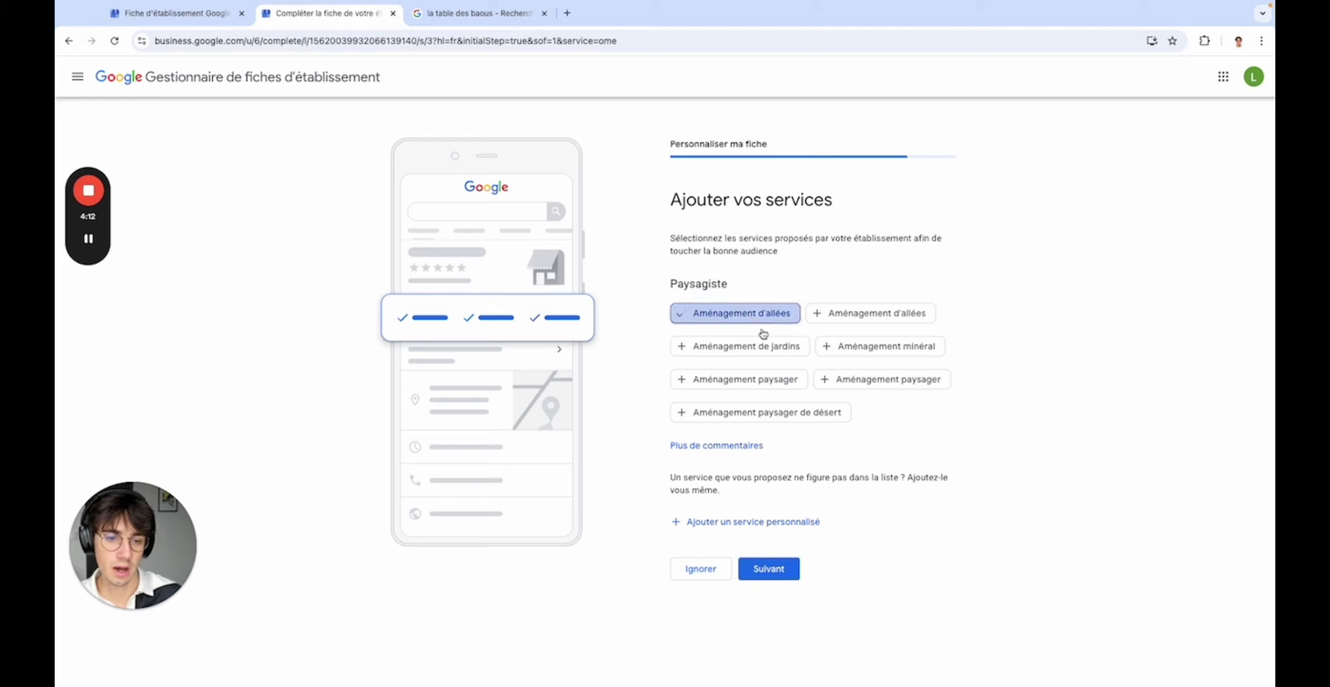
{"action": "left_click", "coordinate": [883, 348]}
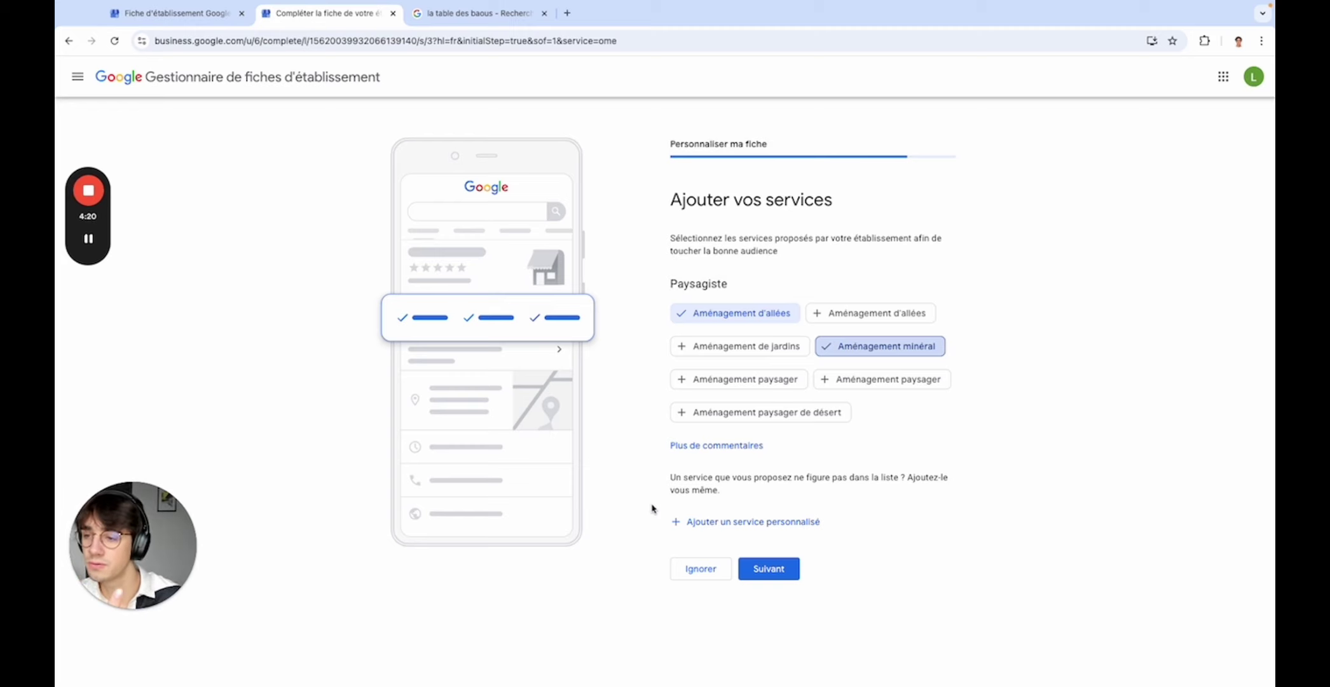
{"action": "left_click", "coordinate": [780, 576]}
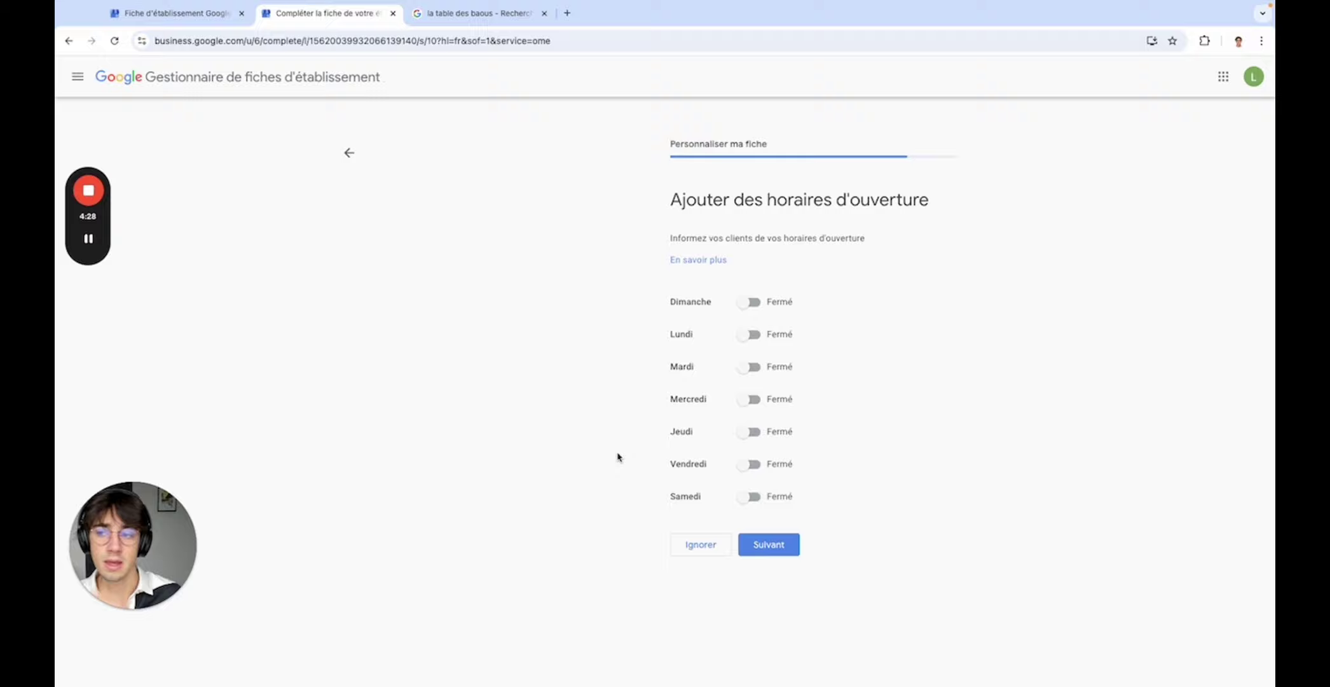
- Switch Lundi through Vendredi to Ouvert at 08:00–17:00 and submit the hours
{"action": "left_click", "coordinate": [745, 333]}
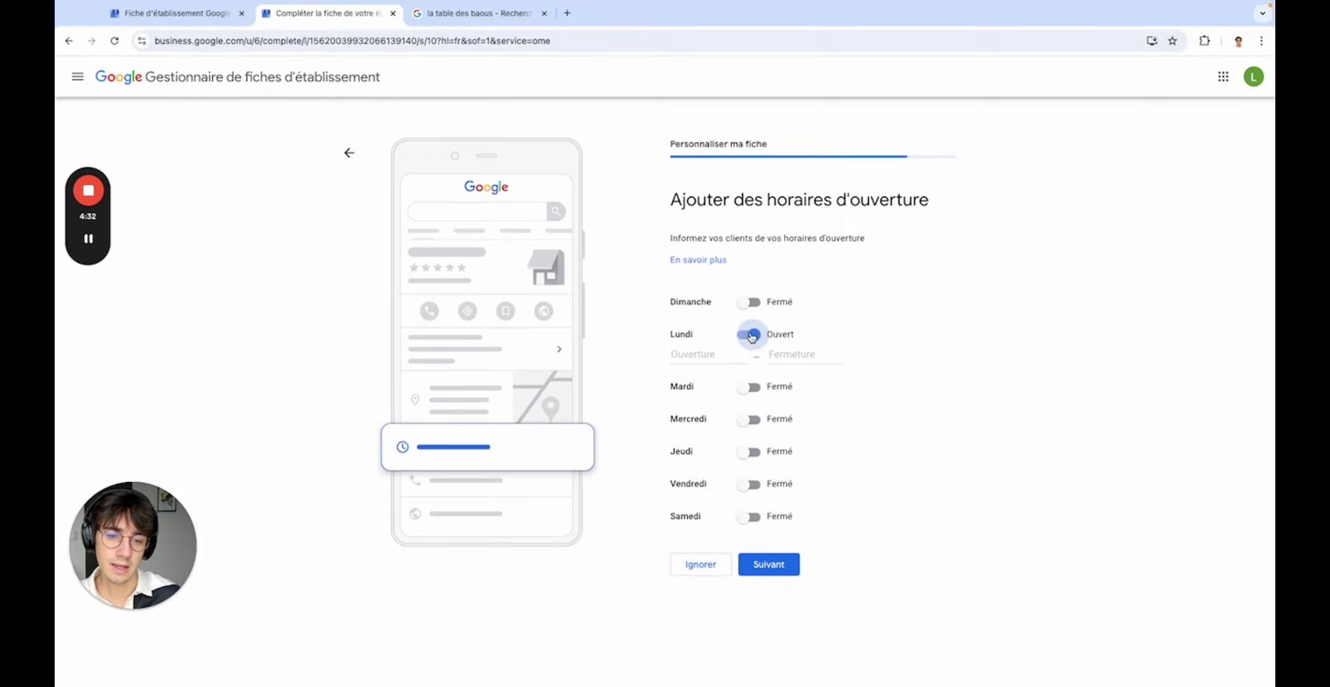
{"action": "left_click", "coordinate": [753, 387]}
{"action": "left_click", "coordinate": [750, 439]}
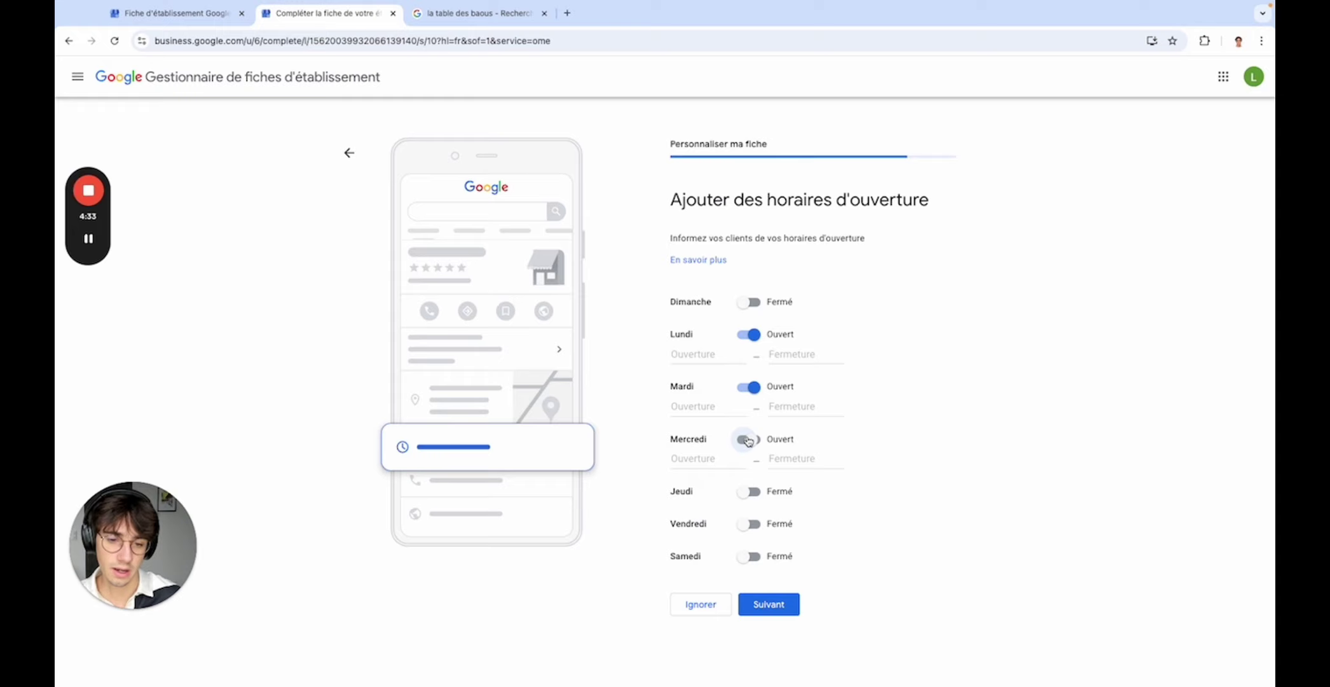
{"action": "left_click", "coordinate": [750, 492]}
{"action": "left_click", "coordinate": [752, 546]}
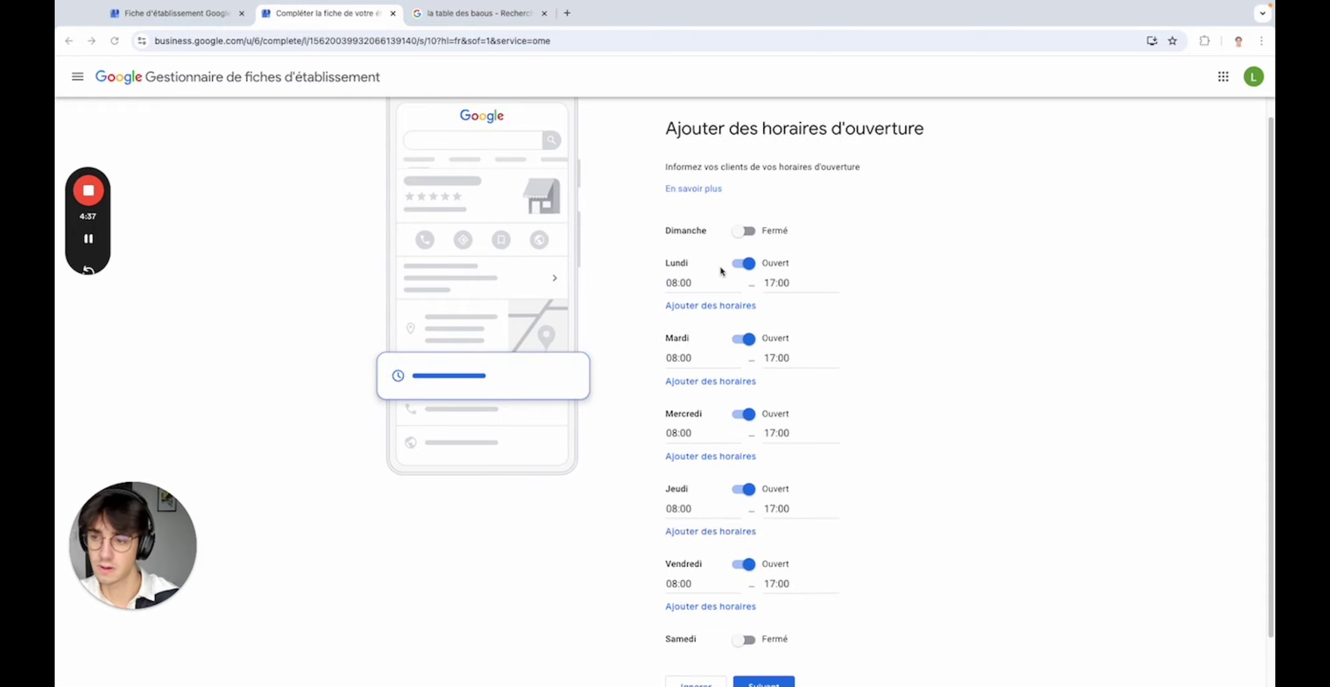
{"action": "scroll", "coordinate": [922, 297], "scroll_direction": "up", "scroll_amount": 1}
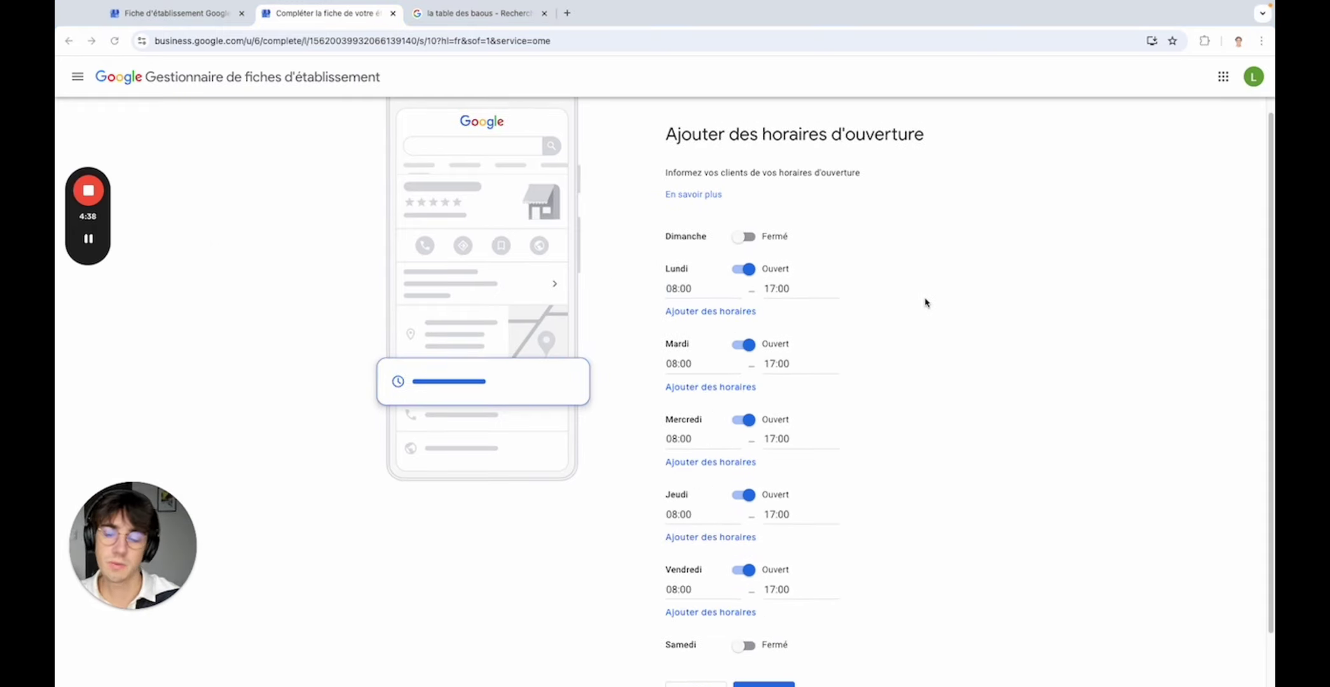
{"action": "scroll", "coordinate": [833, 297], "scroll_direction": "down", "scroll_amount": 2}
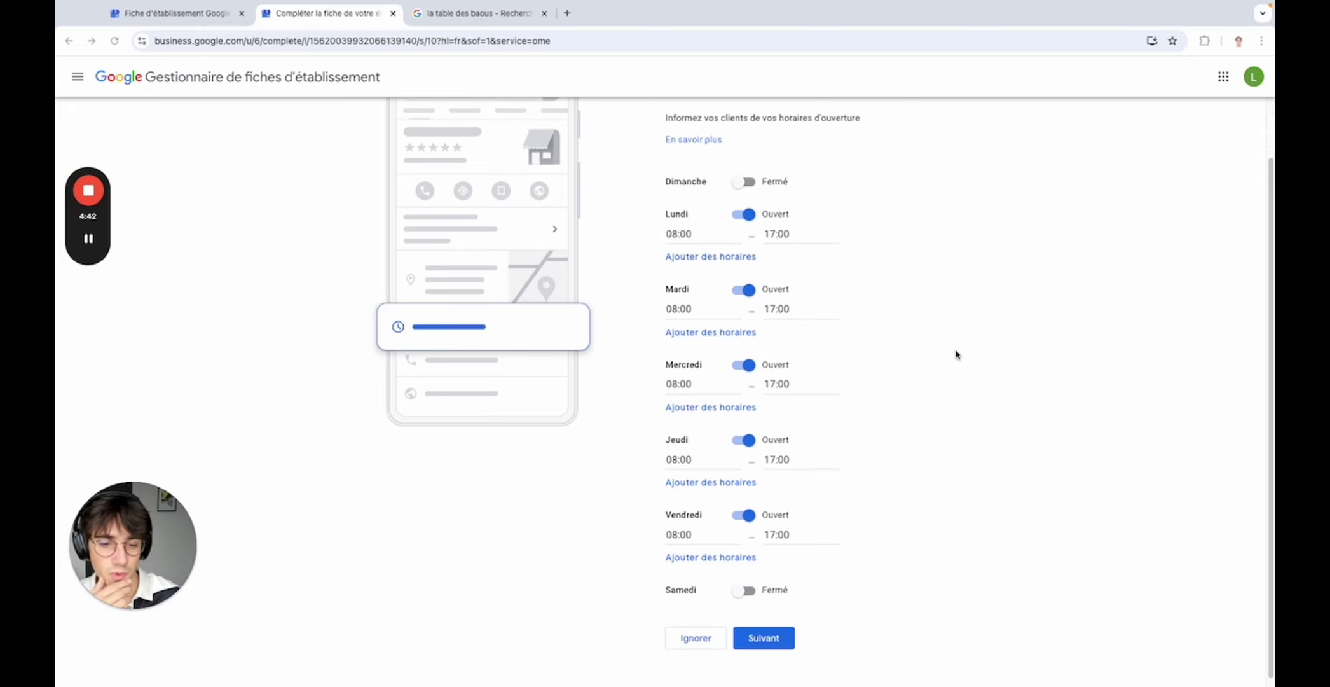
{"action": "scroll", "coordinate": [954, 355], "scroll_direction": "up", "scroll_amount": 4}
{"action": "scroll", "coordinate": [878, 360], "scroll_direction": "down", "scroll_amount": 4}
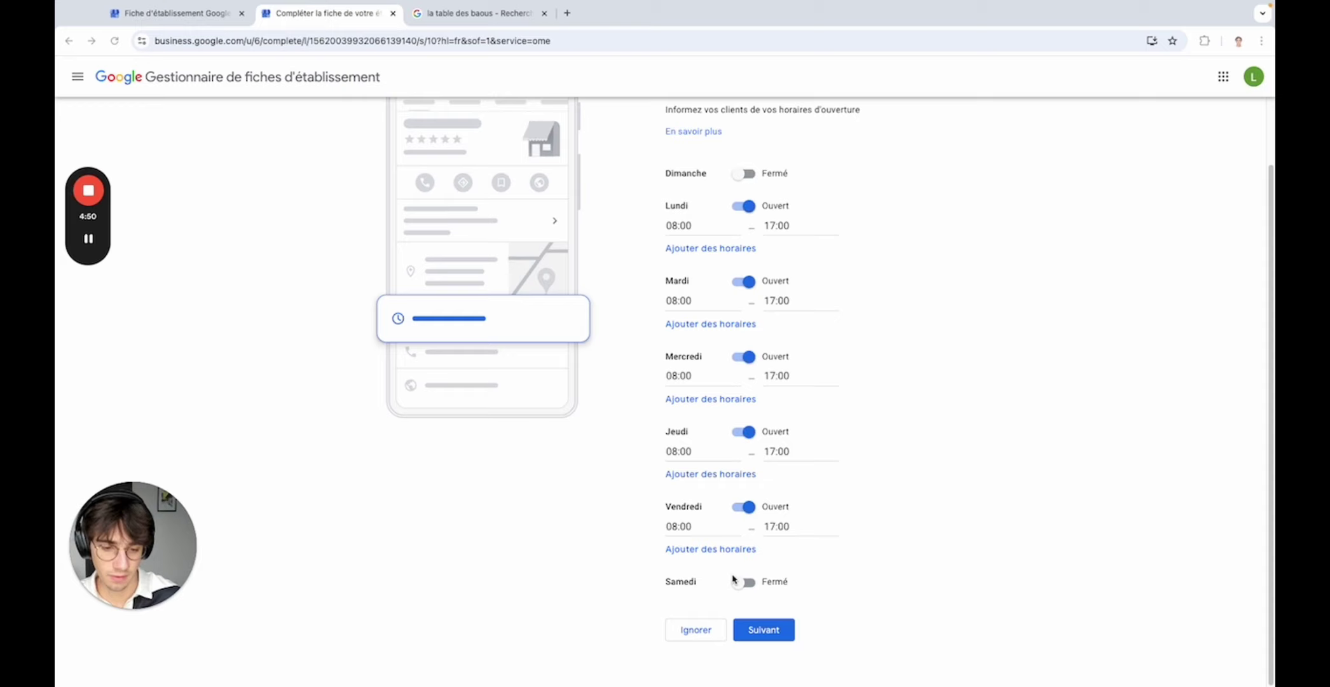
{"action": "left_click", "coordinate": [762, 629]}
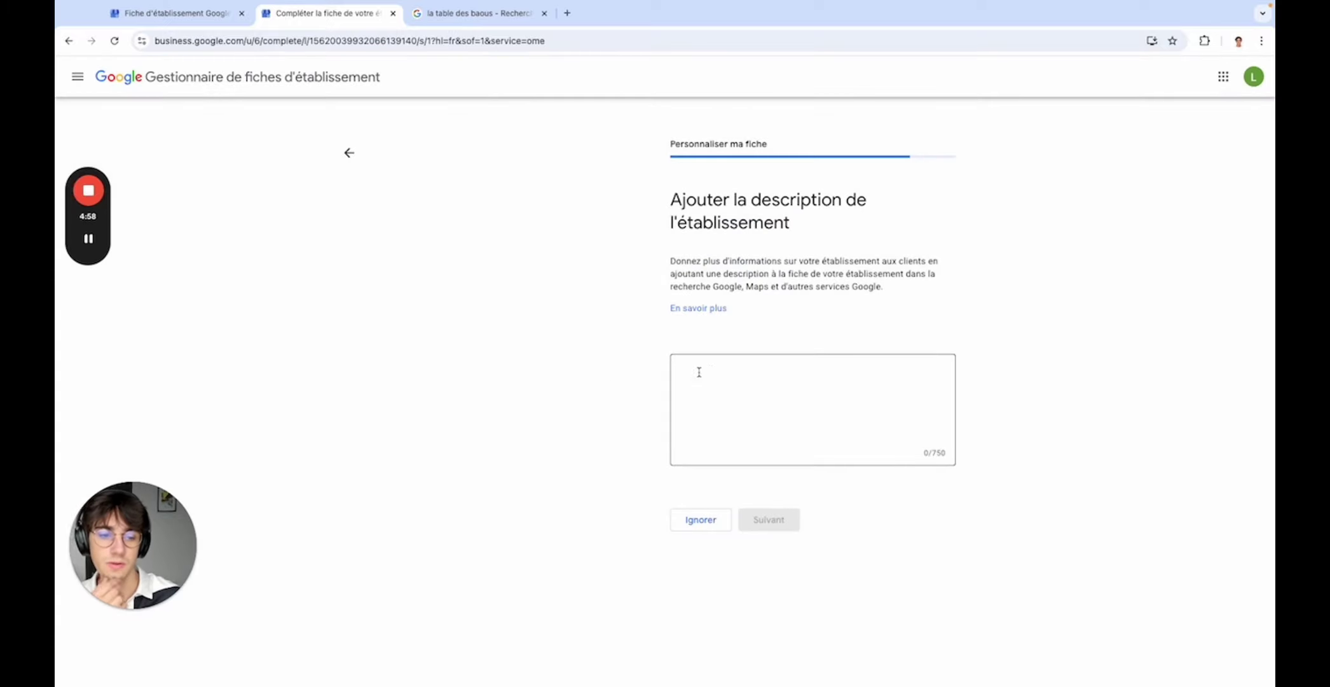
- Skip the business description step with Ignorer, leaving the description blank
{"action": "left_click", "coordinate": [717, 371]}
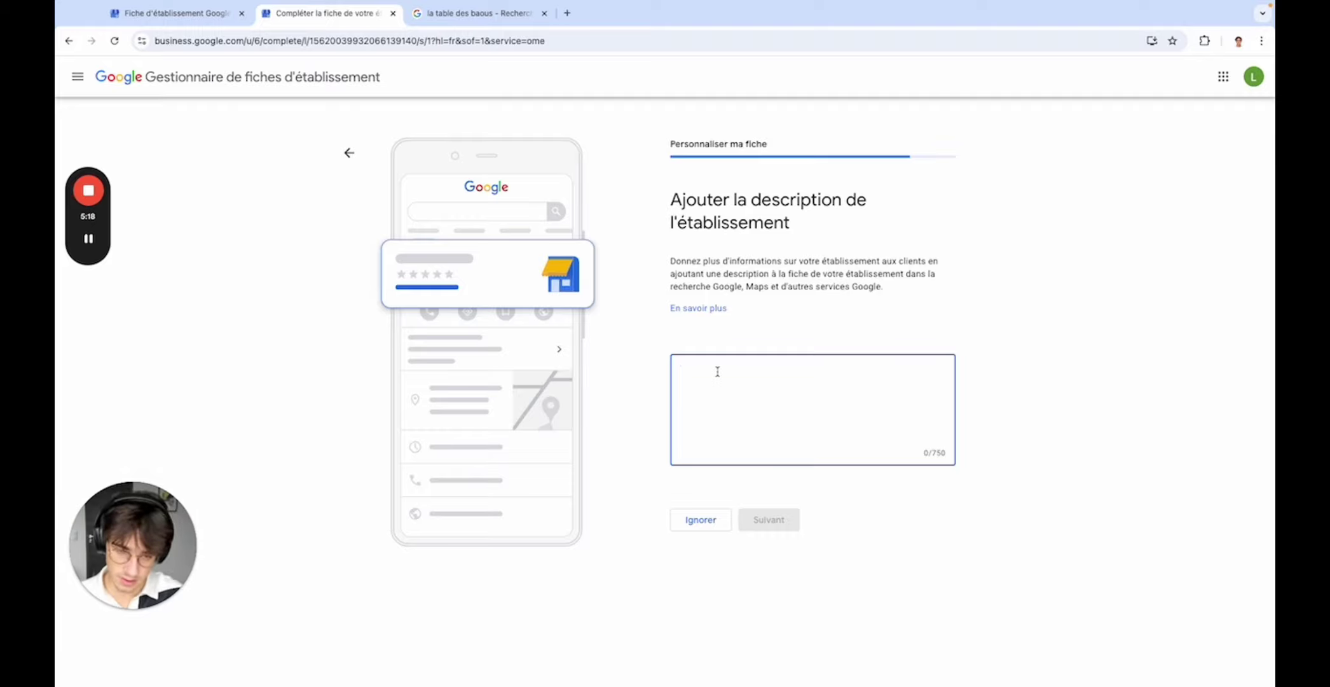
{"action": "left_click", "coordinate": [701, 521]}
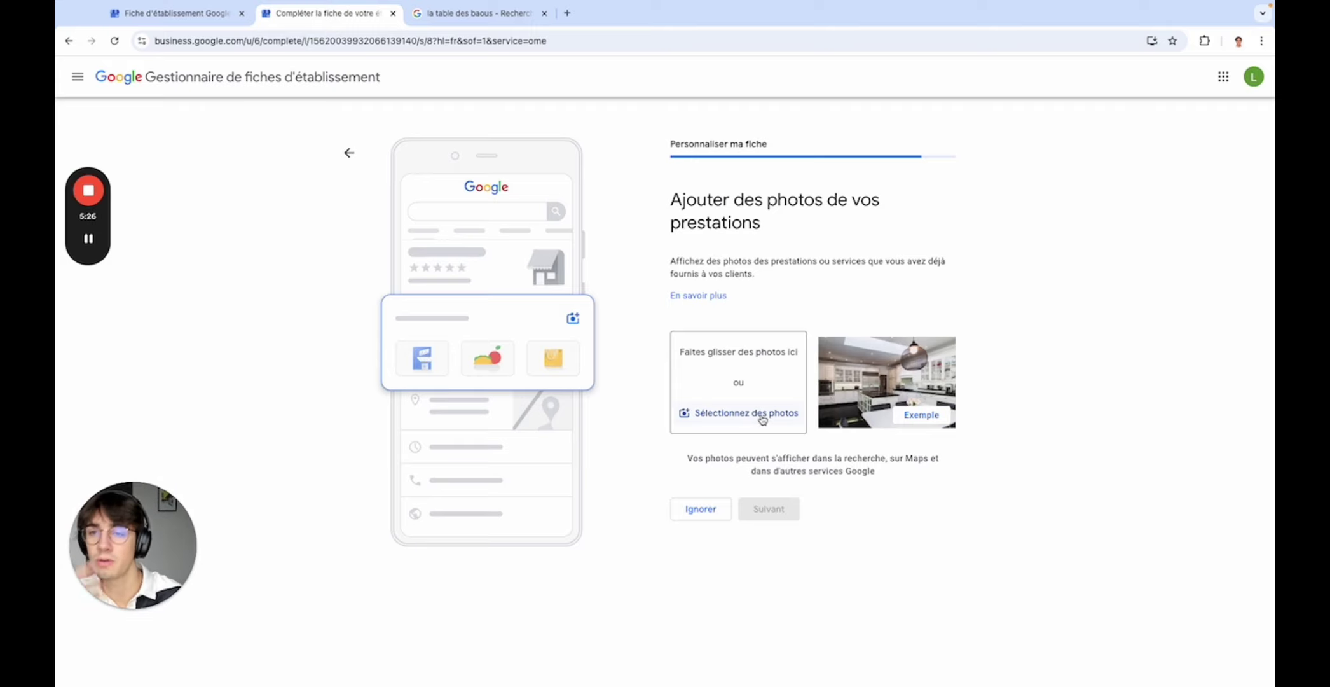
- Upload one image from the computer as a service photo, then proceed with Suivant
{"action": "left_click", "coordinate": [474, 13]}
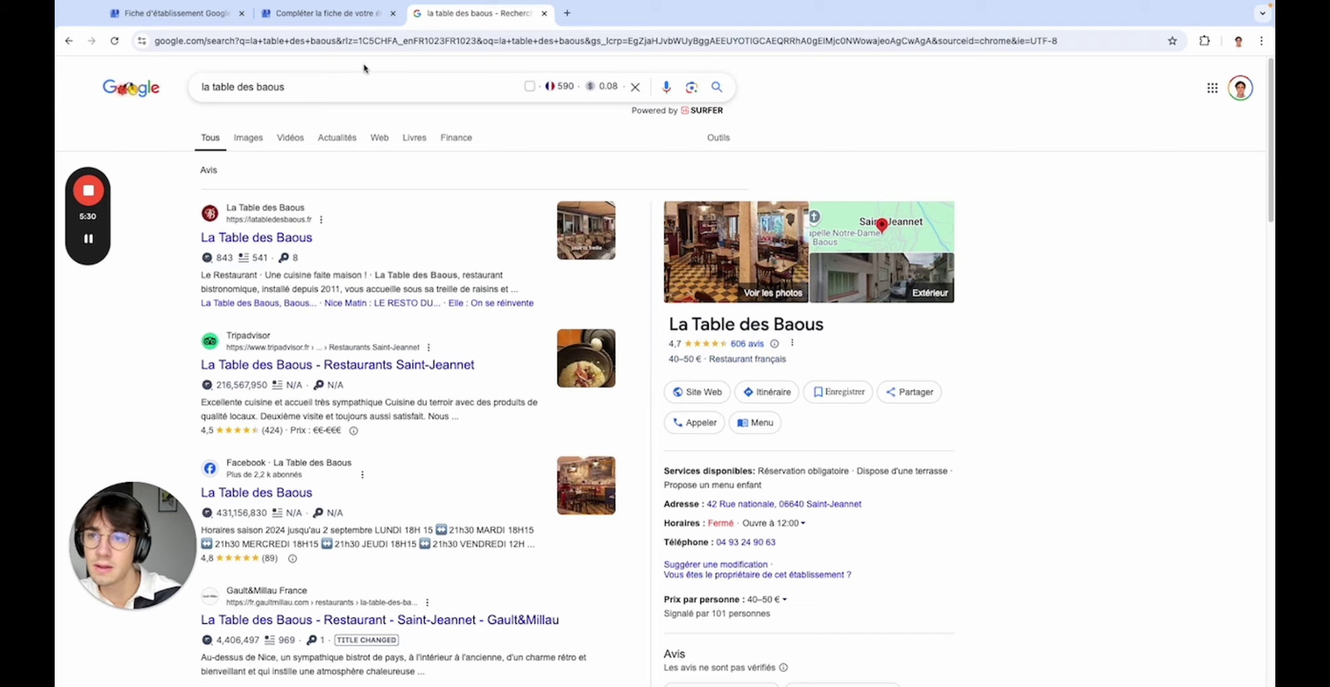
{"action": "left_click", "coordinate": [312, 17]}
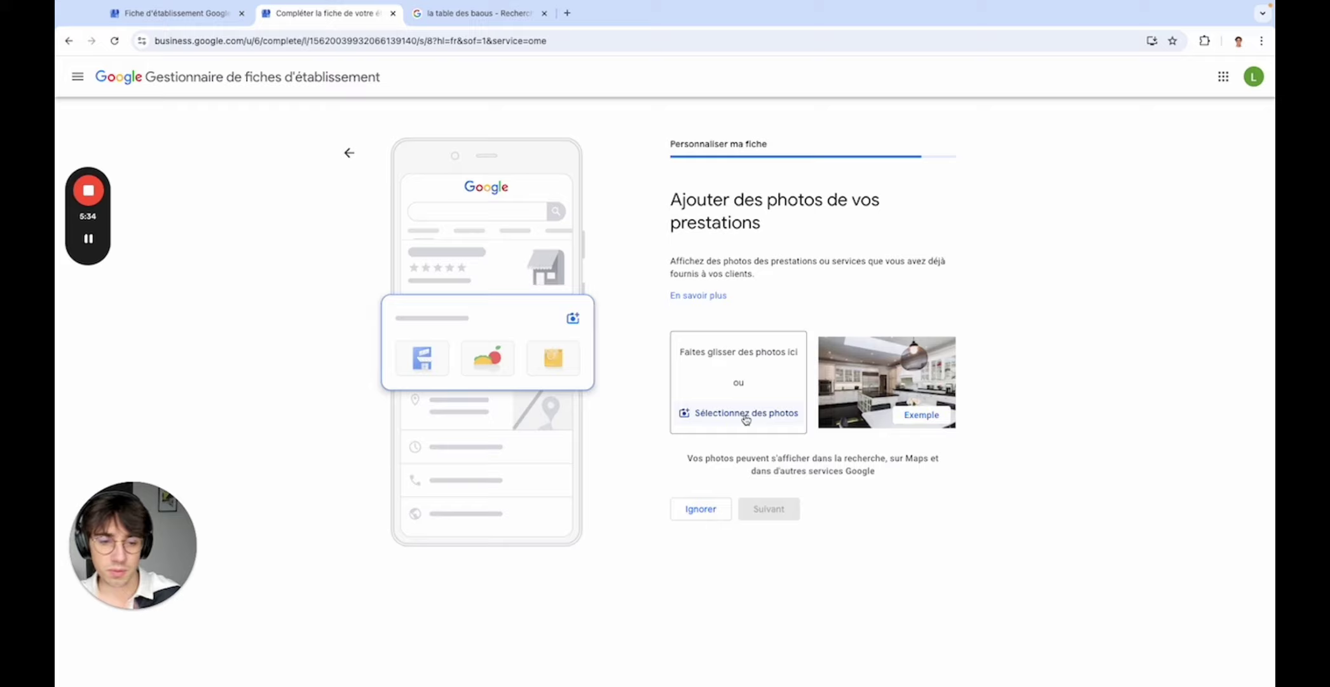
{"action": "left_click", "coordinate": [745, 414]}
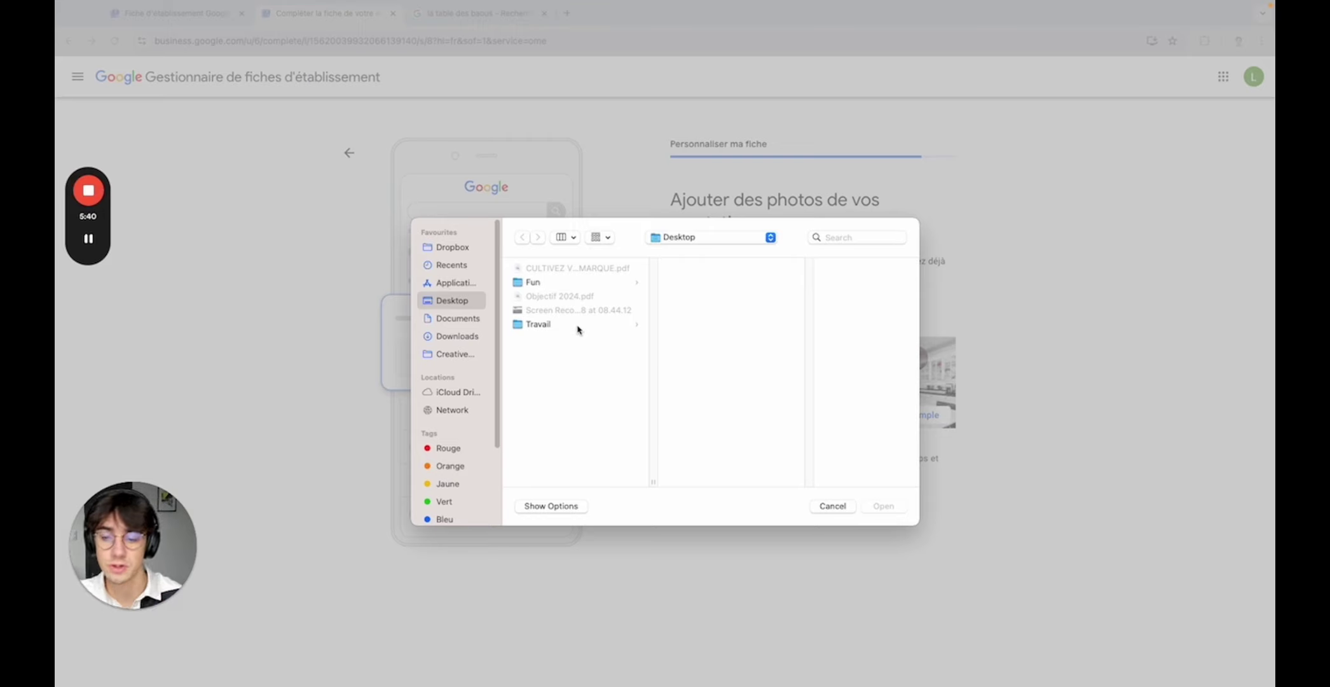
{"action": "left_click", "coordinate": [87, 240]}
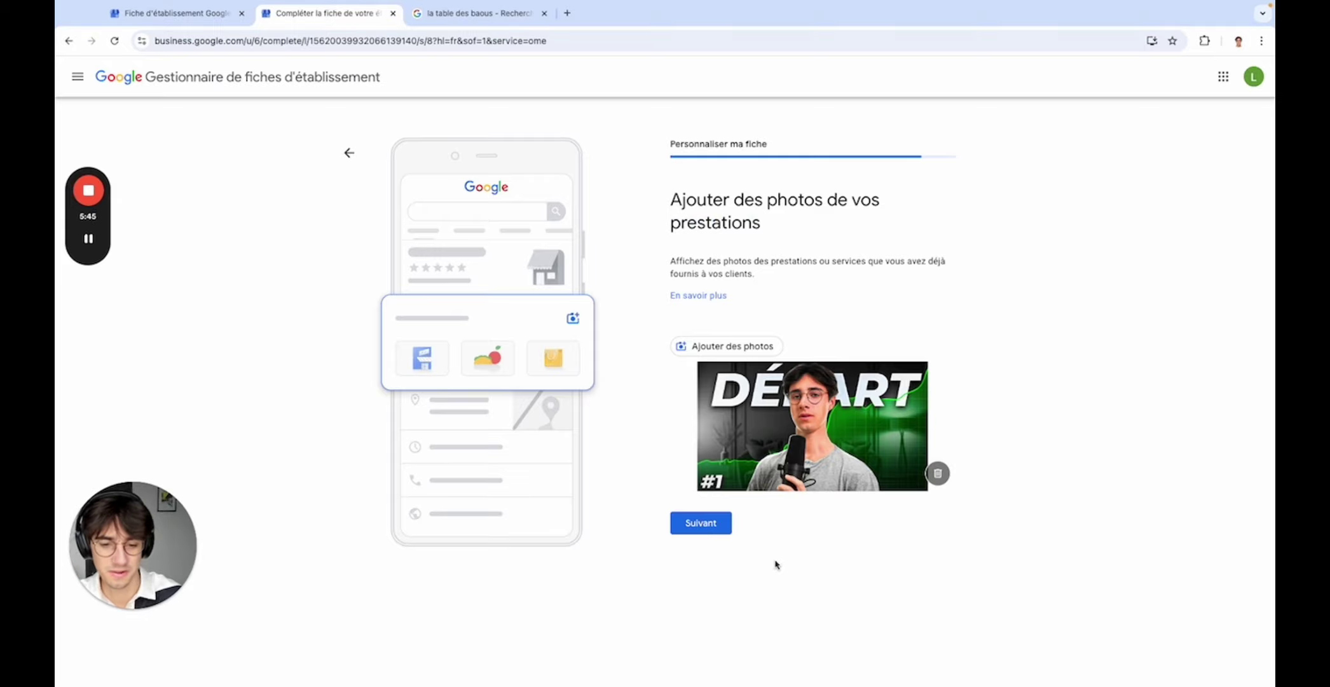
{"action": "left_click", "coordinate": [703, 527]}
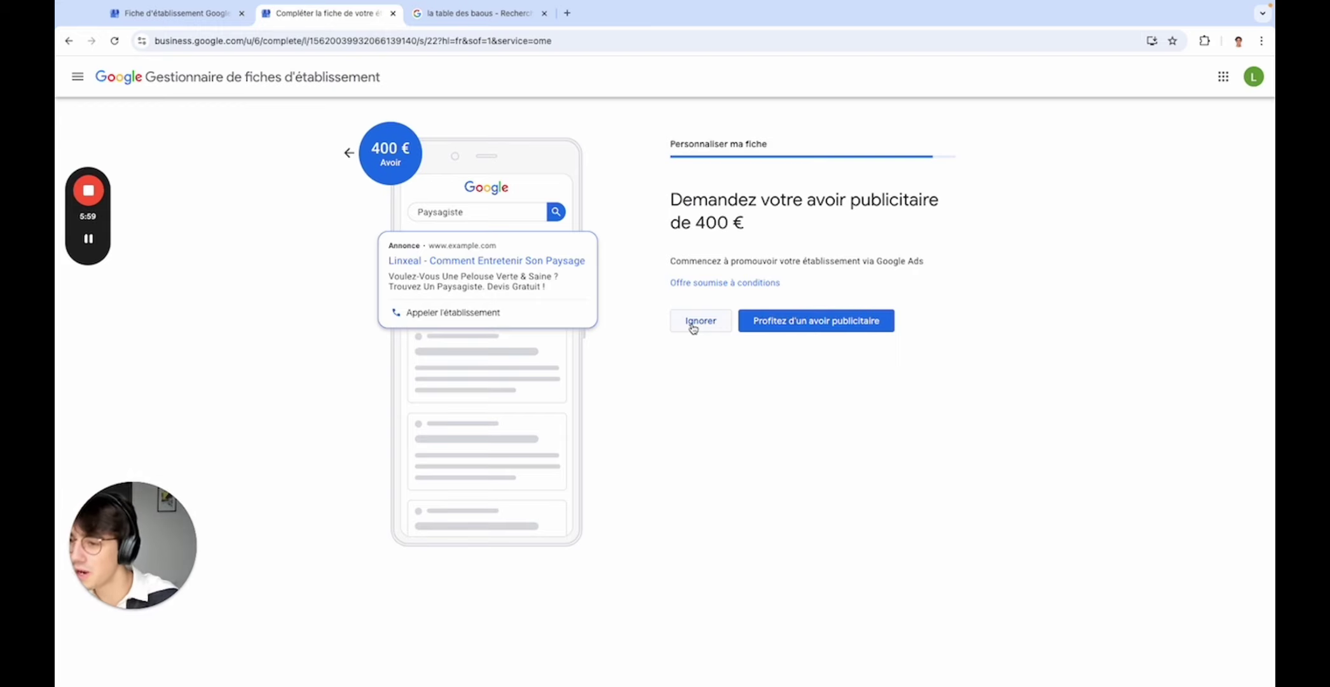
- Decline the 400 € ad credit and Google Workspace offers with Ignorer
{"action": "left_click", "coordinate": [693, 325]}
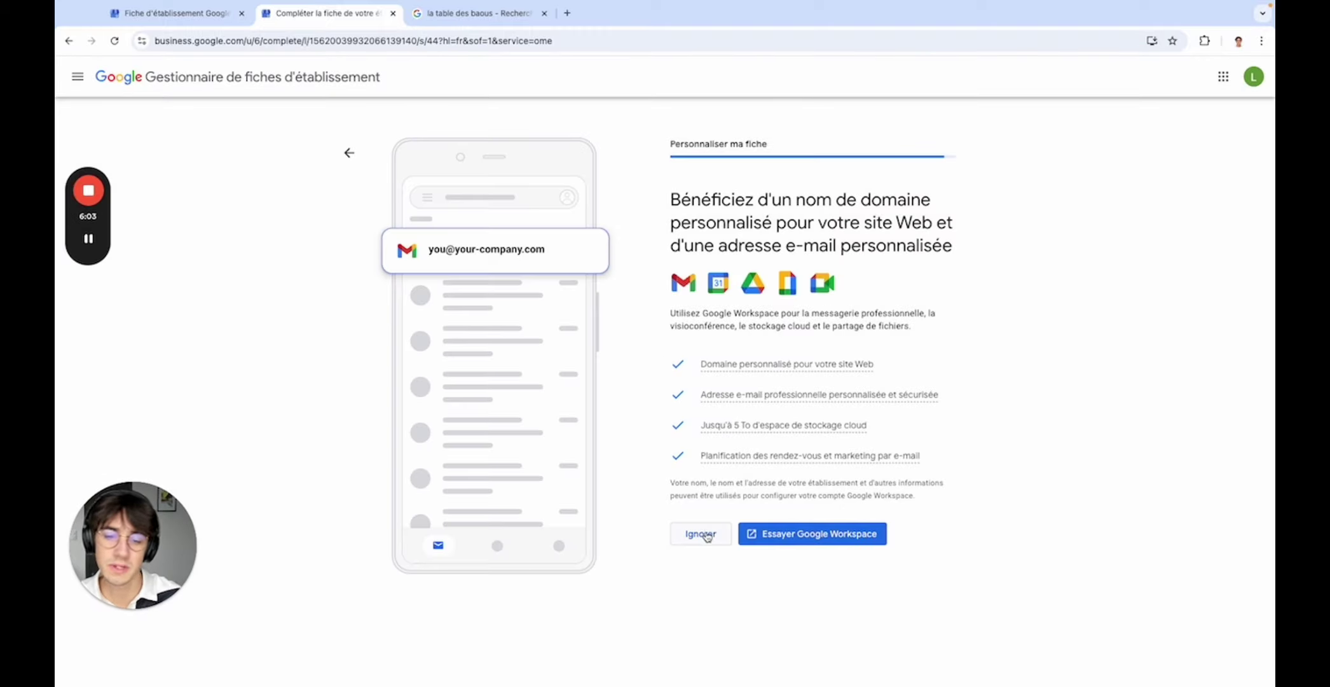
{"action": "left_click", "coordinate": [702, 533]}
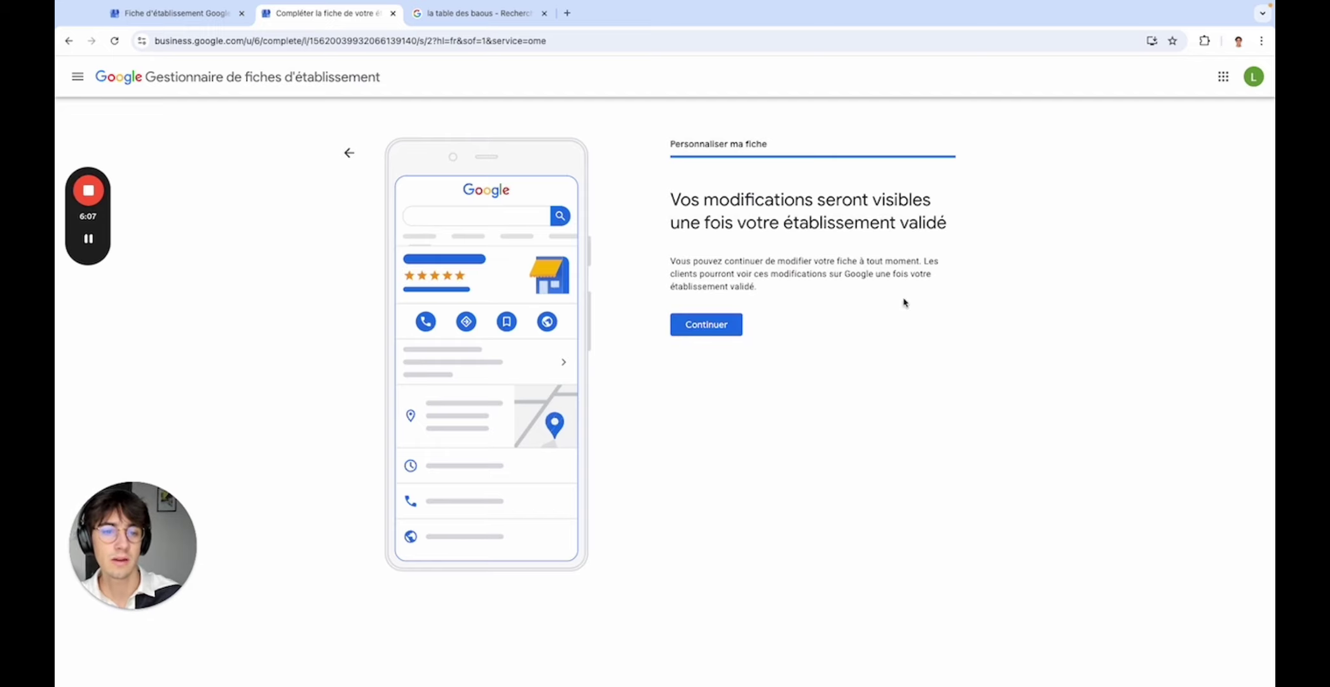
{"action": "mouse_move", "coordinate": [675, 194]}
{"action": "left_mouse_down"}
{"action": "mouse_move", "coordinate": [965, 226]}
{"action": "mouse_move", "coordinate": [592, 190]}
{"action": "mouse_move", "coordinate": [659, 196]}
{"action": "left_mouse_up"}
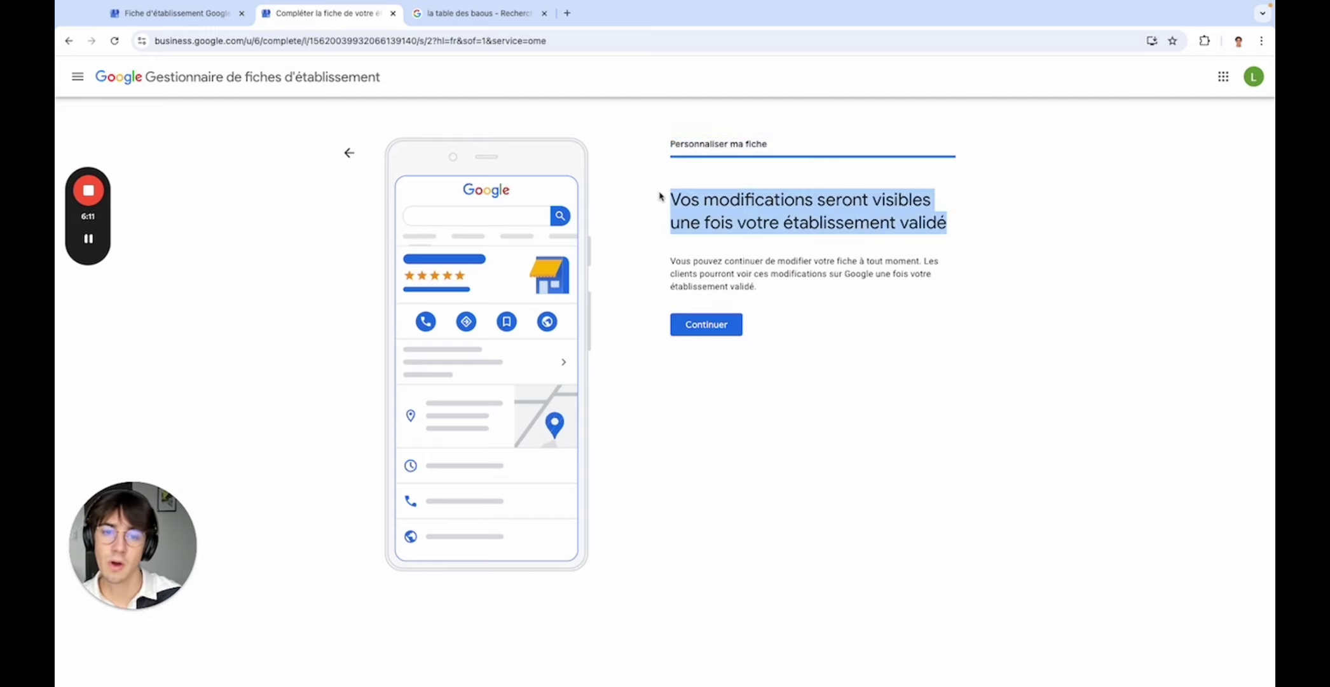
{"action": "left_click", "coordinate": [659, 196]}
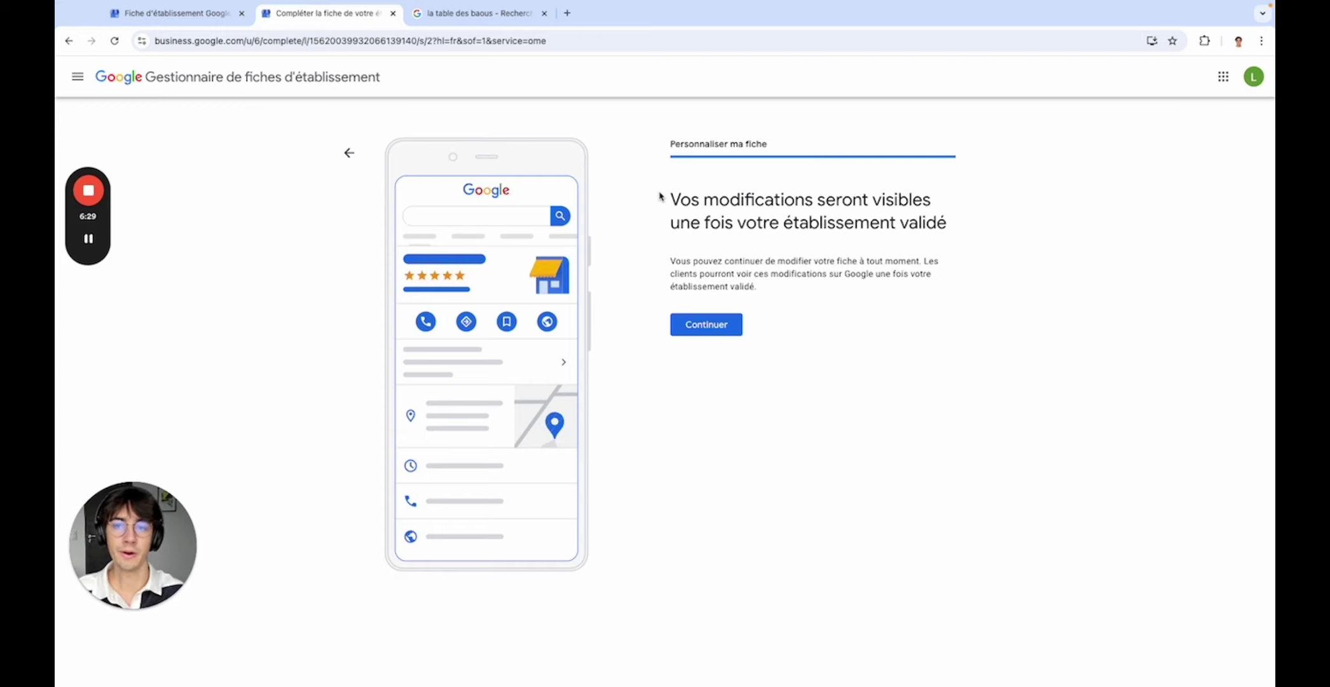
- Press Continuer on the validation notice to exit the setup flow
{"action": "left_click", "coordinate": [698, 335]}
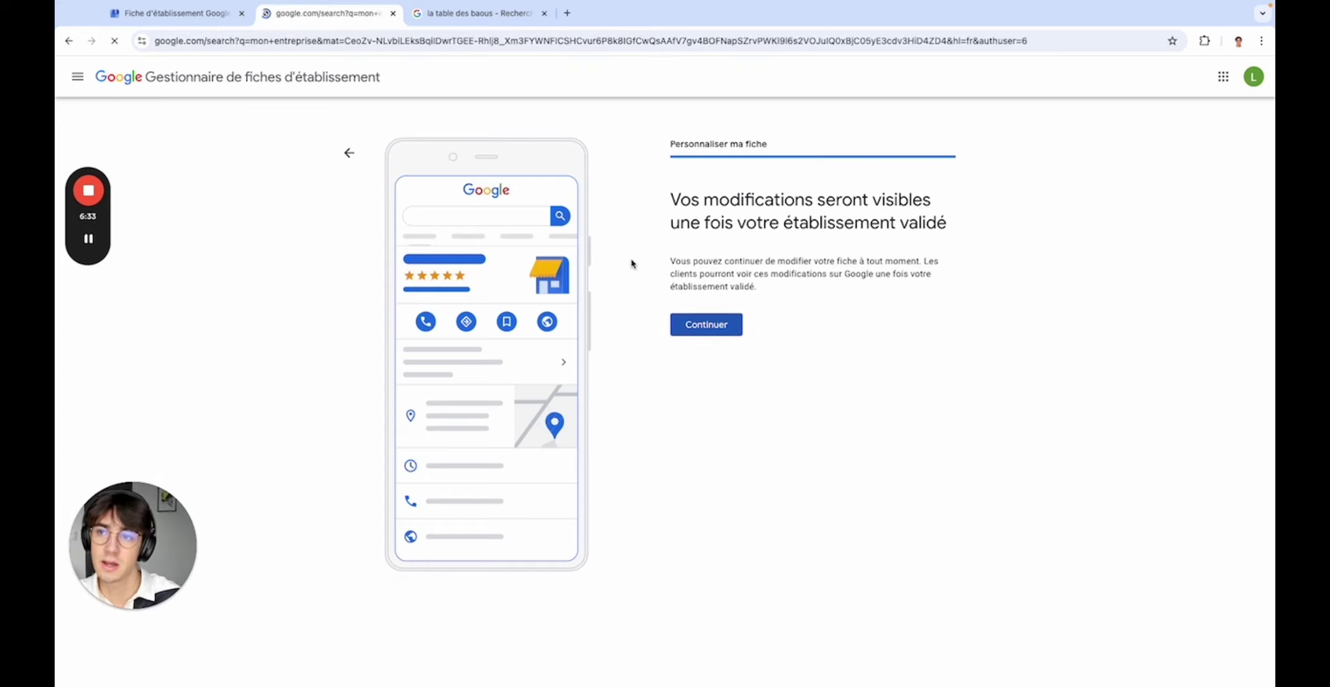